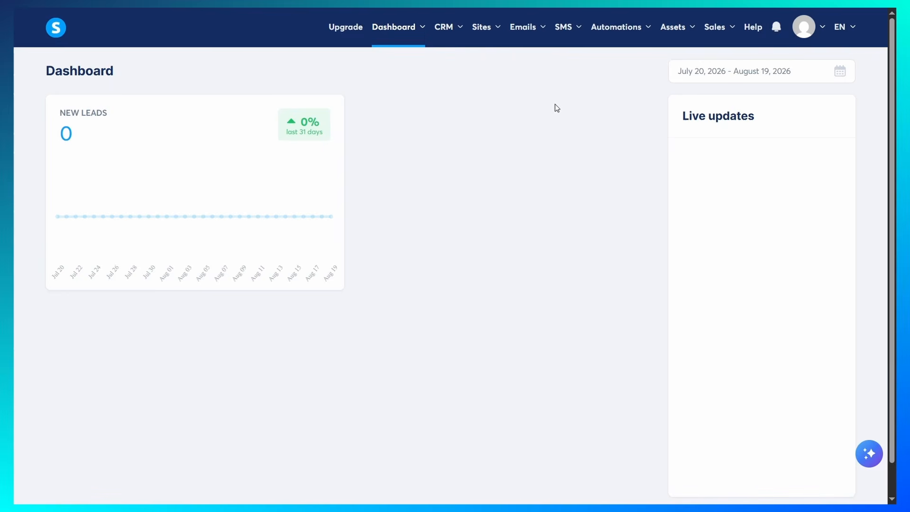
Start a new sales funnel and name it Test Funnel
{"action": "mouse_move", "coordinate": [488, 24]}
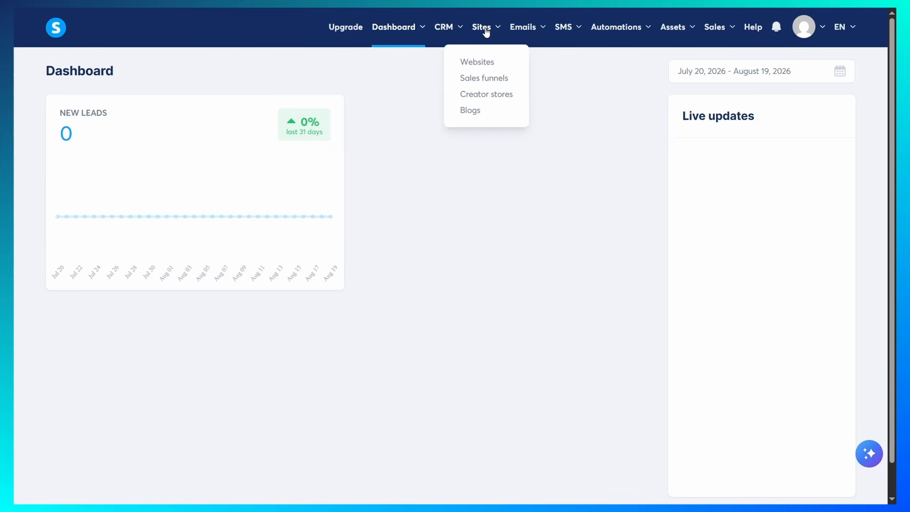
{"action": "left_click", "coordinate": [494, 83]}
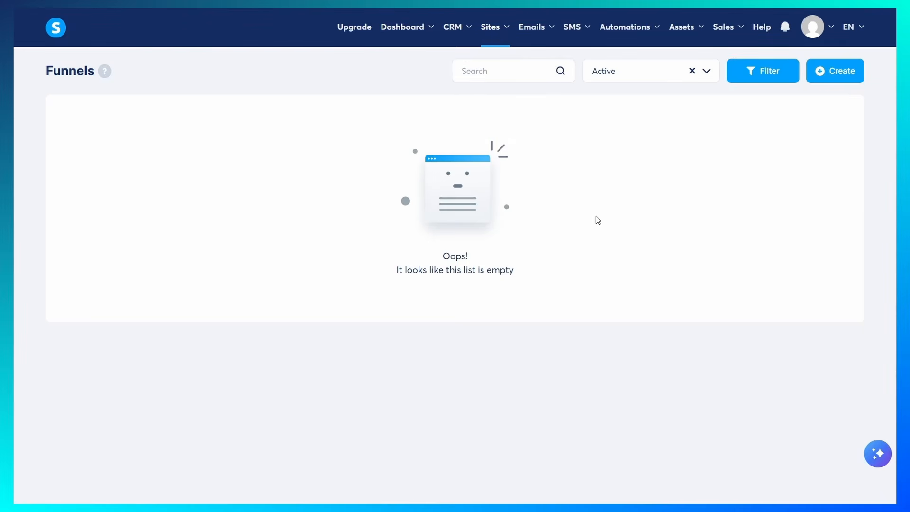
{"action": "left_click", "coordinate": [833, 81]}
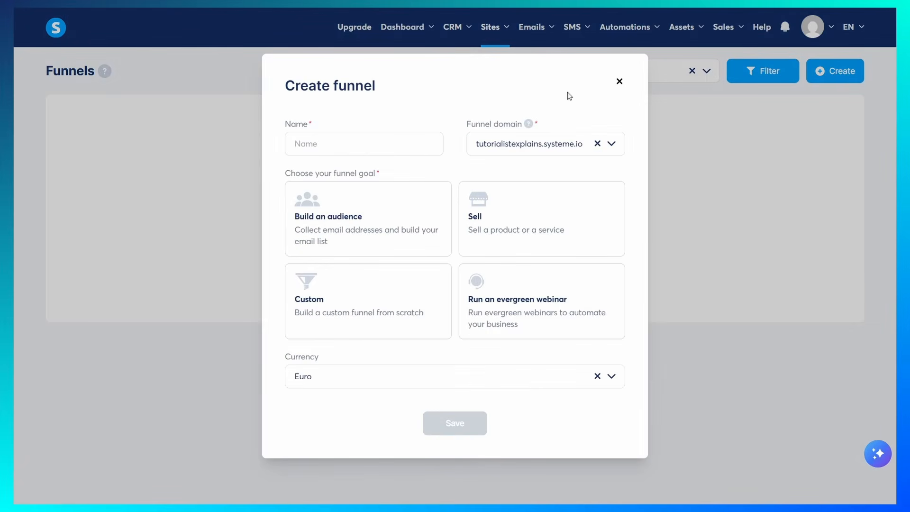
{"action": "left_click", "coordinate": [398, 138]}
{"action": "type", "text": "Test Funnel"}
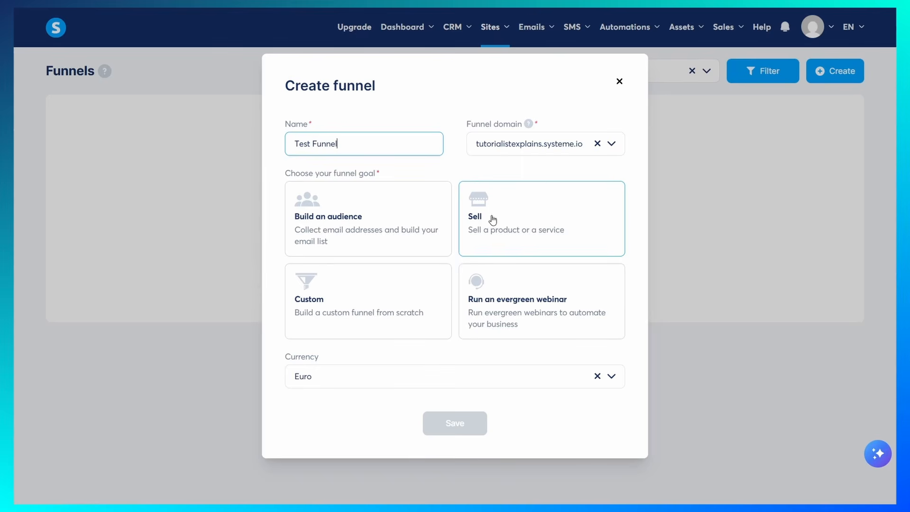
Choose Build an audience as the funnel goal and save the new funnel
{"action": "left_click", "coordinate": [398, 223]}
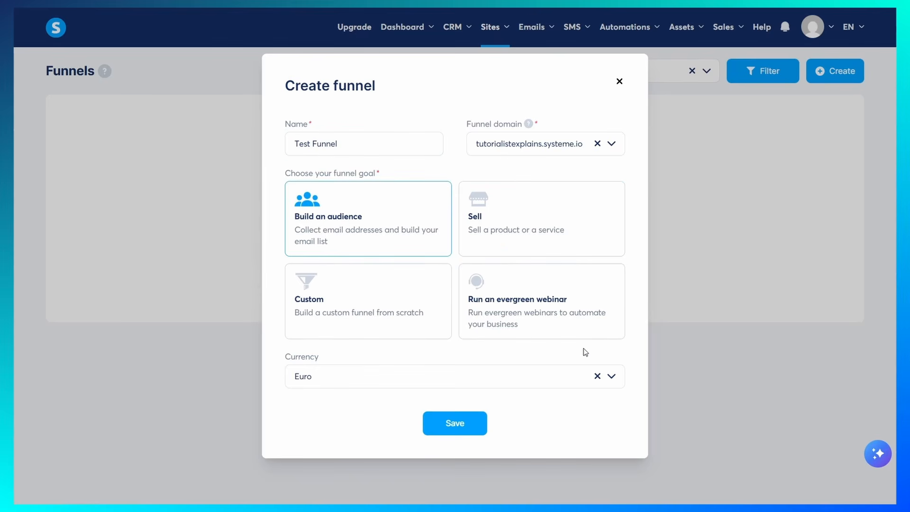
{"action": "left_click", "coordinate": [515, 227]}
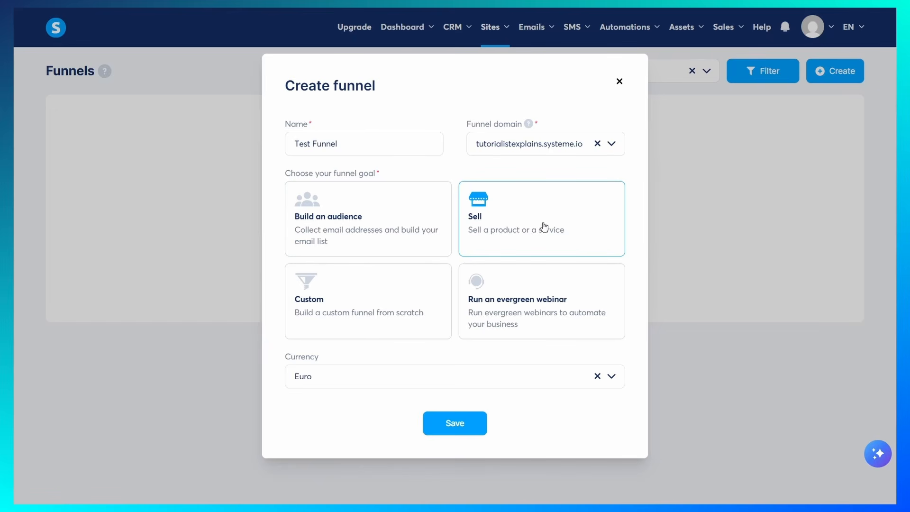
{"action": "left_click", "coordinate": [337, 224]}
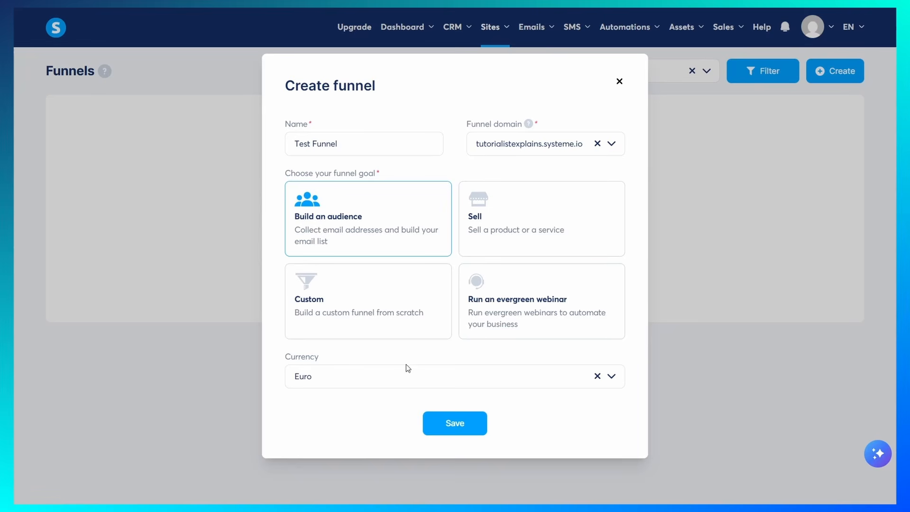
{"action": "left_click_drag", "start_coordinate": [283, 364], "coordinate": [350, 362]}
{"action": "left_click", "coordinate": [349, 362]}
{"action": "left_click", "coordinate": [600, 377]}
{"action": "left_click", "coordinate": [456, 424]}
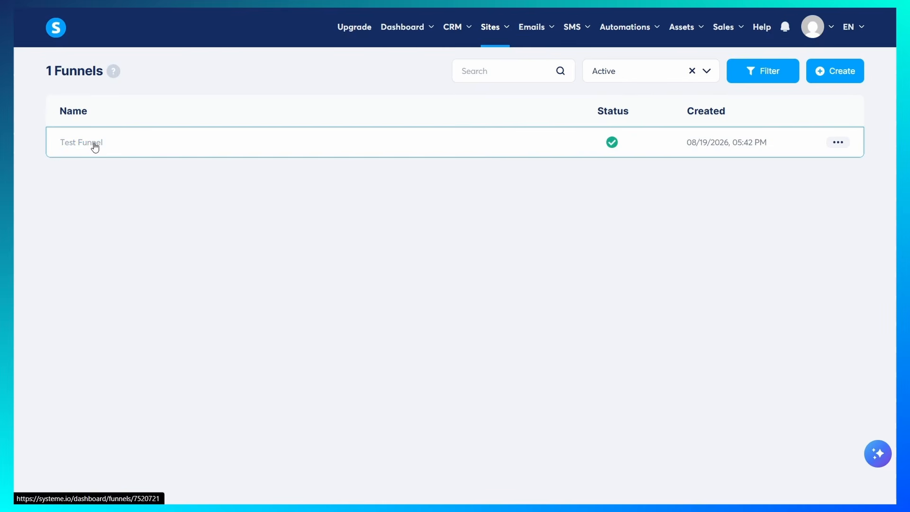
Open Test Funnel and apply the "The Best Lawyer Firm" template to its opt-in page
{"action": "left_click", "coordinate": [94, 147]}
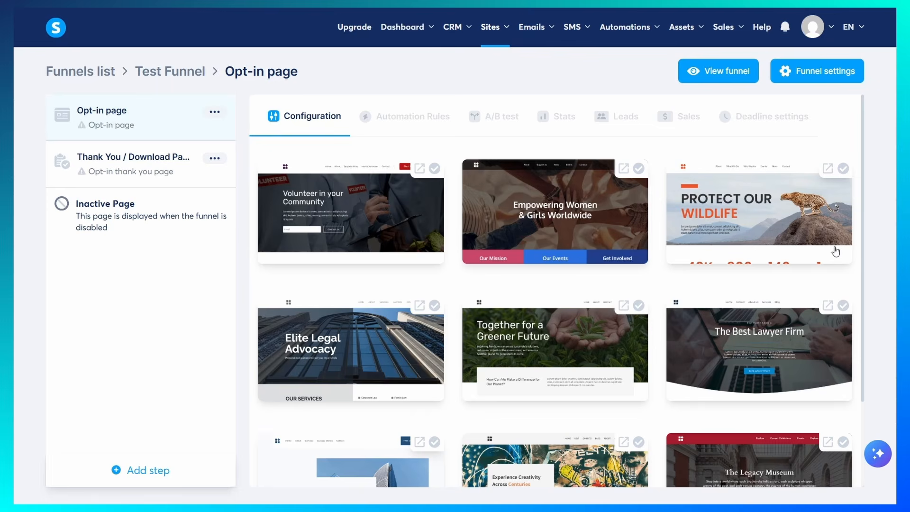
{"action": "left_click", "coordinate": [836, 251]}
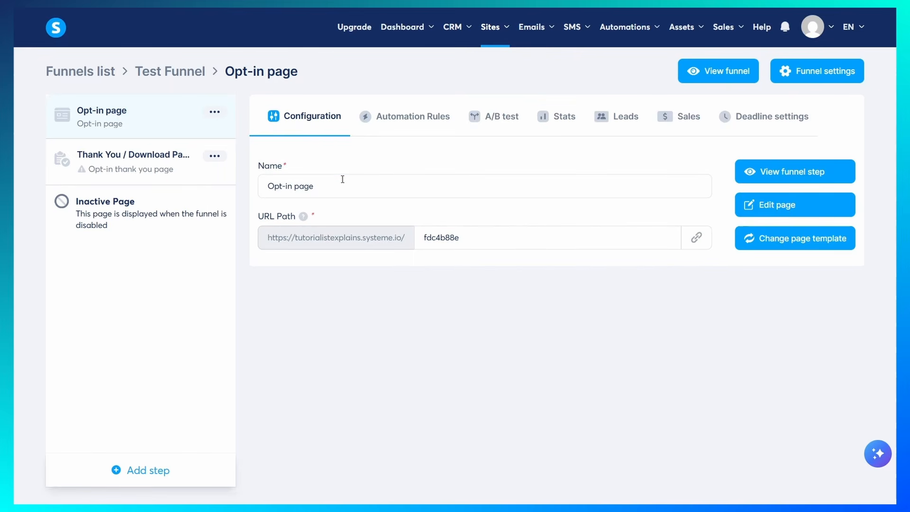
Set the opt-in page's URL path to subscribe
{"action": "left_click", "coordinate": [342, 180]}
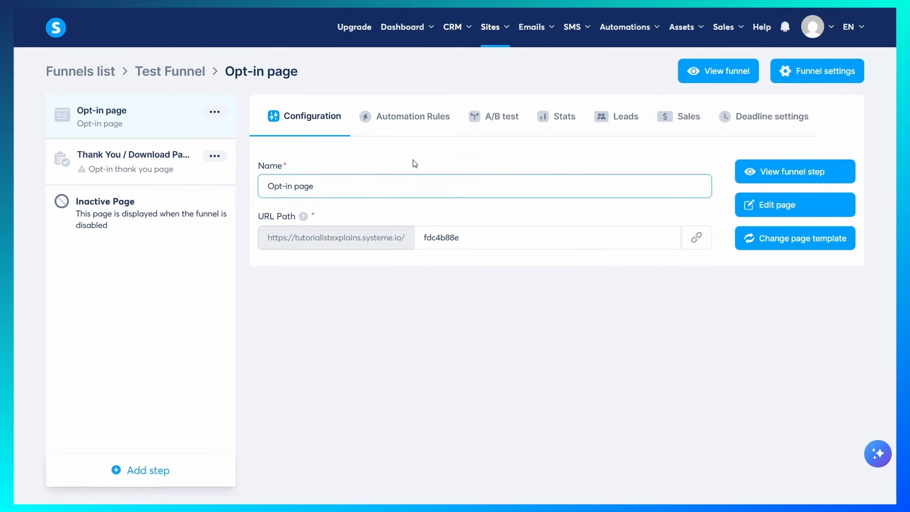
{"action": "double_click", "coordinate": [510, 235]}
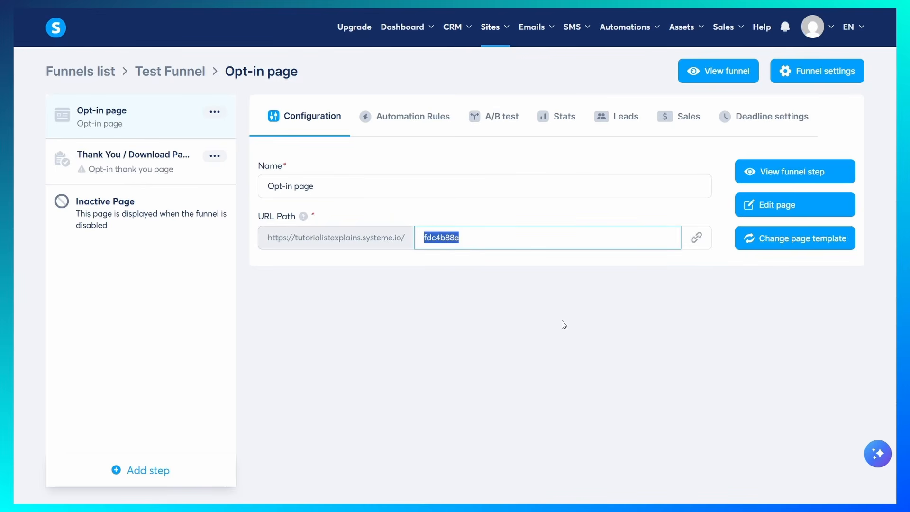
{"action": "type", "text": "subscribe"}
{"action": "left_click", "coordinate": [454, 402]}
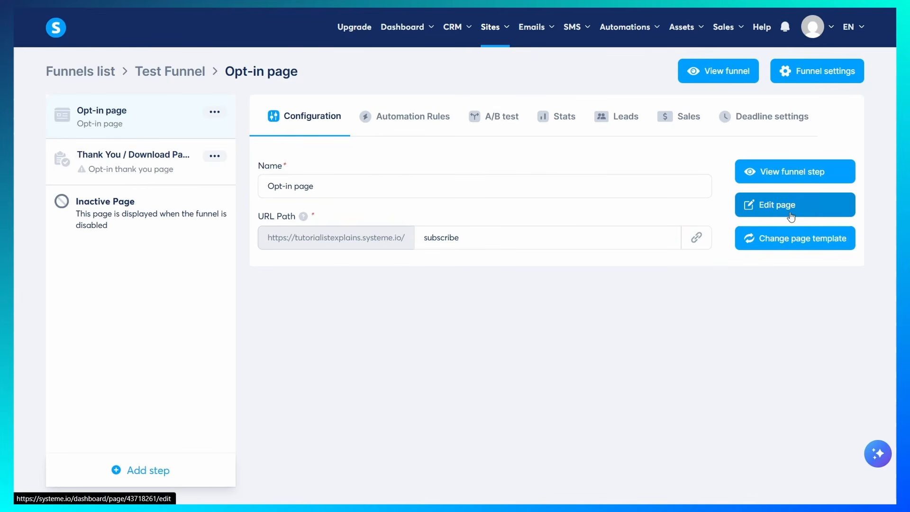
Open the opt-in page for editing and change the "Extra heading" text above the main headline to "Replace"
{"action": "left_click", "coordinate": [786, 209]}
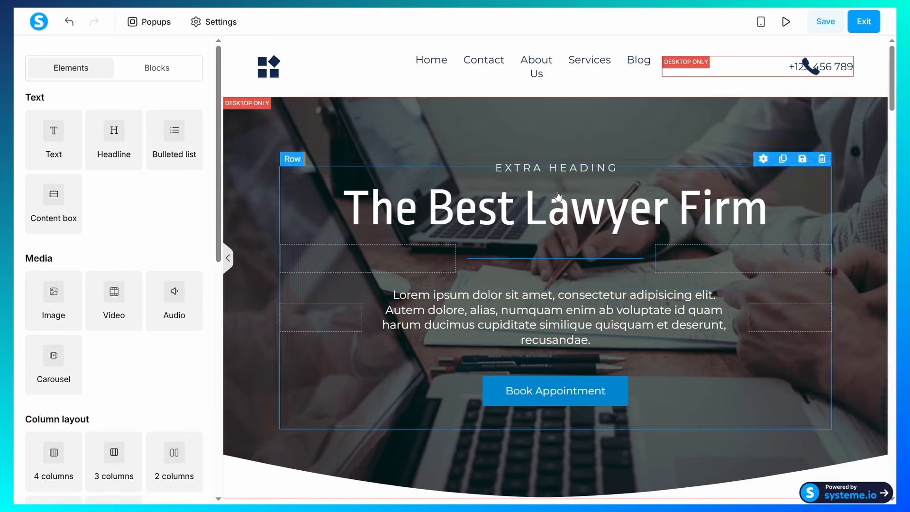
{"action": "left_click", "coordinate": [574, 171]}
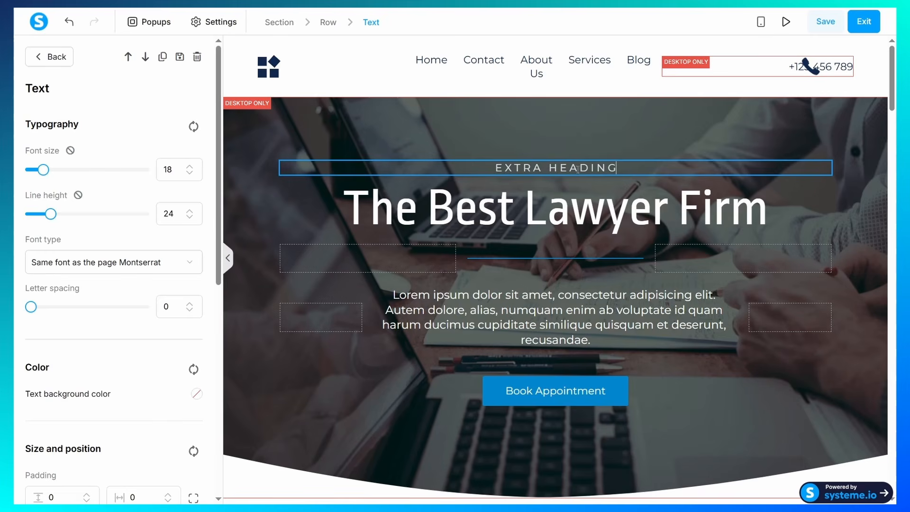
{"action": "key", "text": "BackSpace"}
{"action": "key", "text": "BackSpace"}
{"action": "key", "text": "BackSpace"}
{"action": "key", "text": "BackSpace"}
{"action": "key", "text": "BackSpace"}
{"action": "key", "text": "BackSpace"}
{"action": "key", "text": "BackSpace"}
{"action": "key", "text": "BackSpace"}
{"action": "key", "text": "BackSpace"}
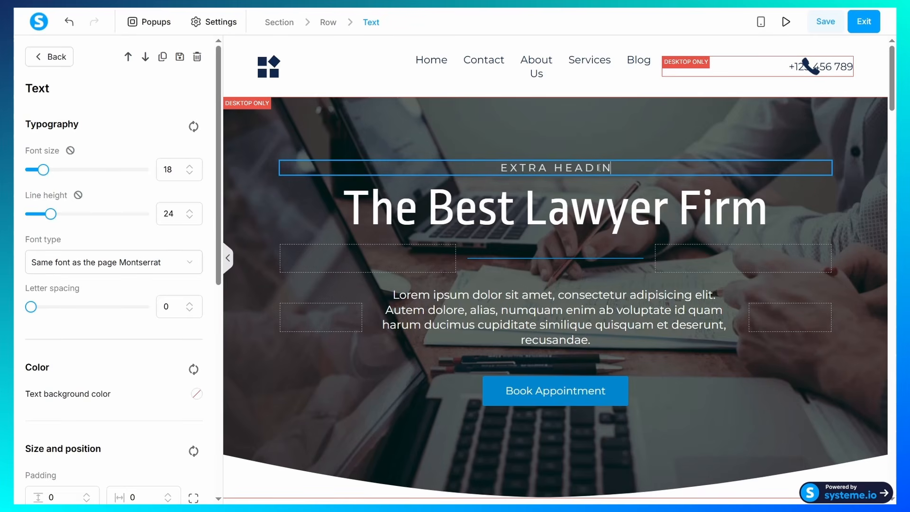
{"action": "key", "text": "BackSpace"}
{"action": "key", "text": "BackSpace"}
{"action": "key", "text": "BackSpace"}
{"action": "type", "text": "Replae"}
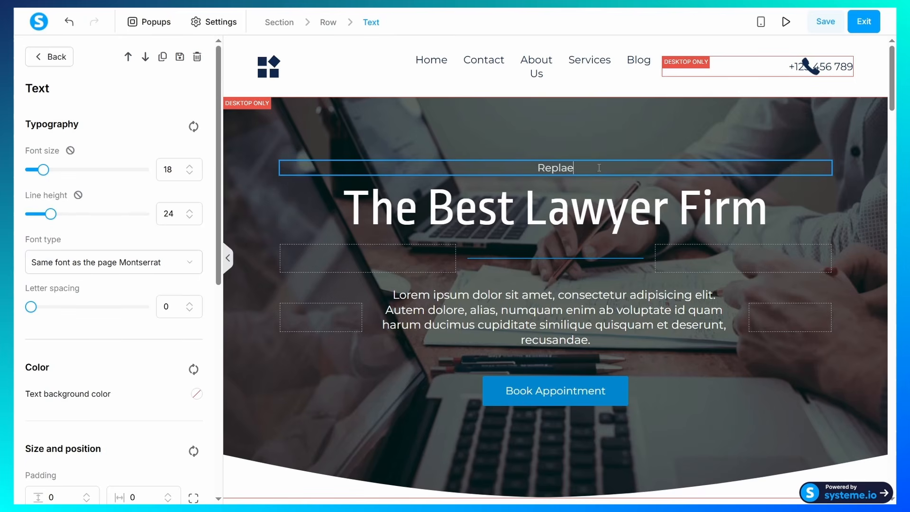
{"action": "key", "text": "BackSpace"}
{"action": "type", "text": "ce"}
{"action": "left_click", "coordinate": [601, 114]}
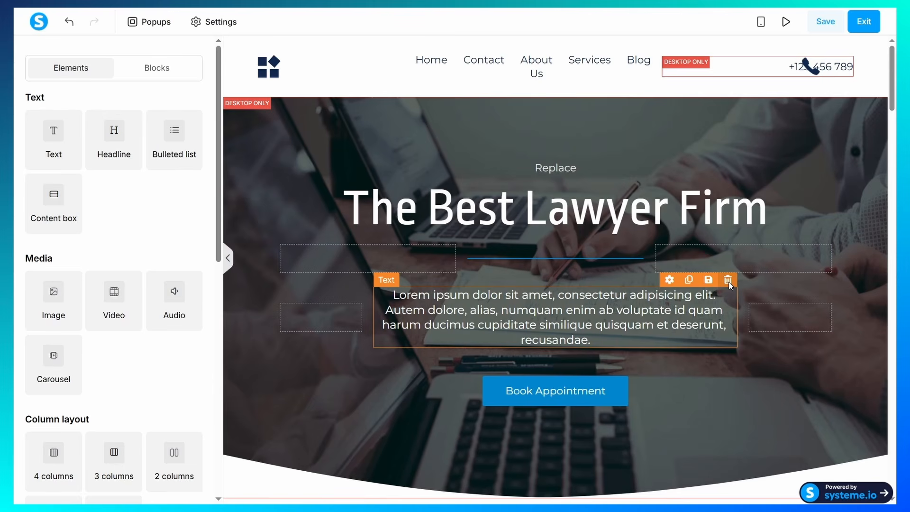
Delete the lorem ipsum paragraph below the headline and the empty row that held it
{"action": "left_click", "coordinate": [728, 281]}
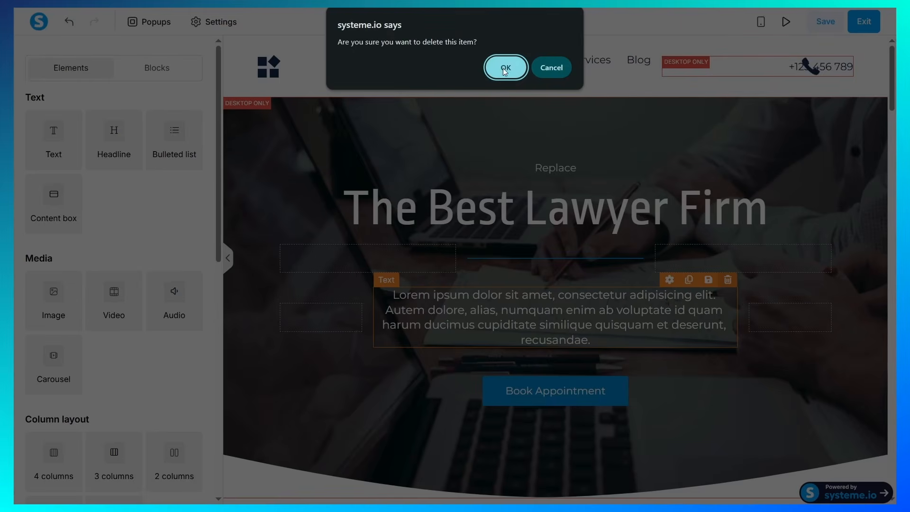
{"action": "left_click", "coordinate": [505, 68]}
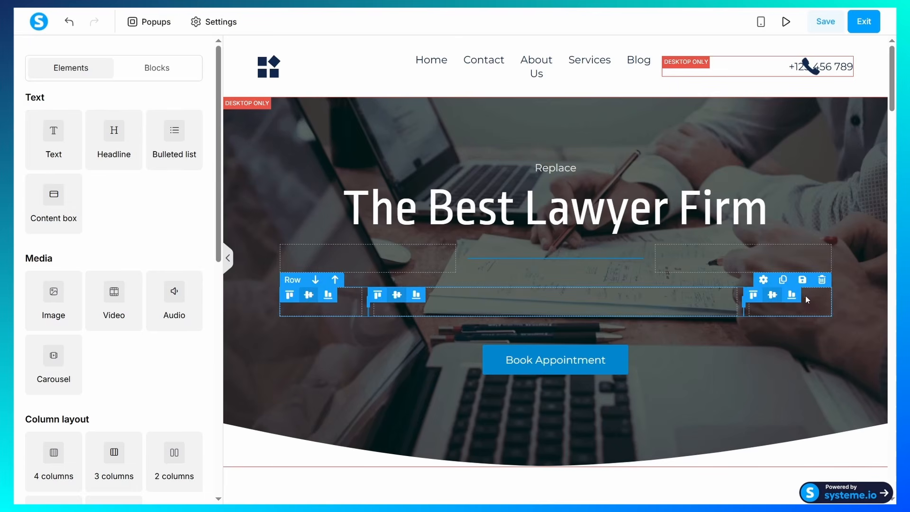
{"action": "left_click", "coordinate": [822, 280]}
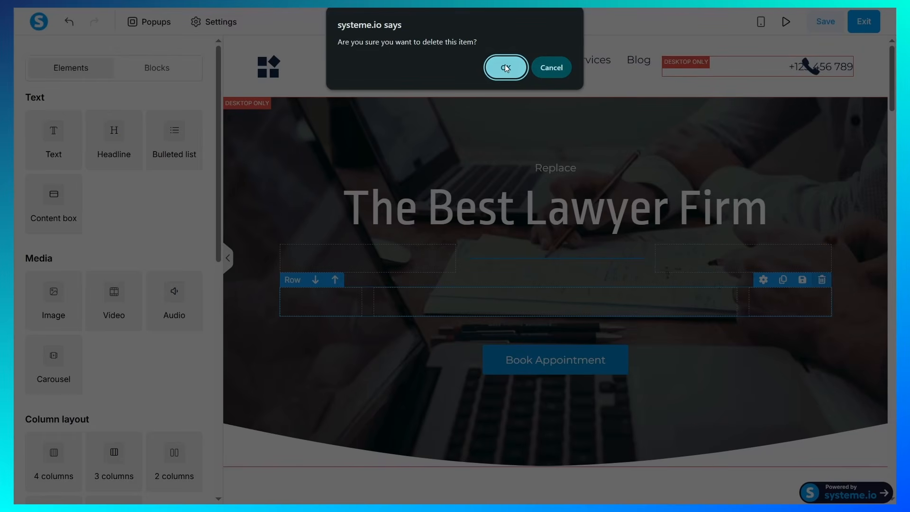
{"action": "left_click", "coordinate": [506, 68]}
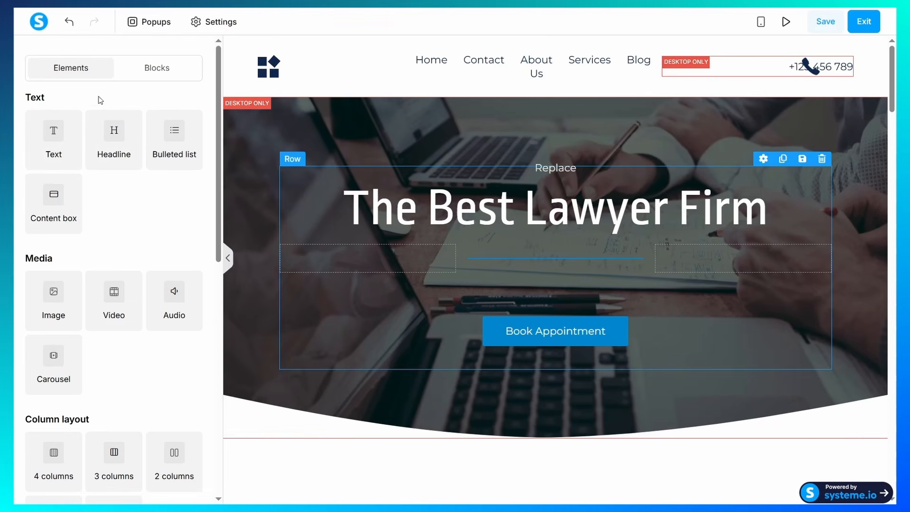
Insert a three-column layout between the divider line and the Book Appointment button
{"action": "scroll", "coordinate": [128, 206], "scroll_direction": "down", "scroll_amount": 3}
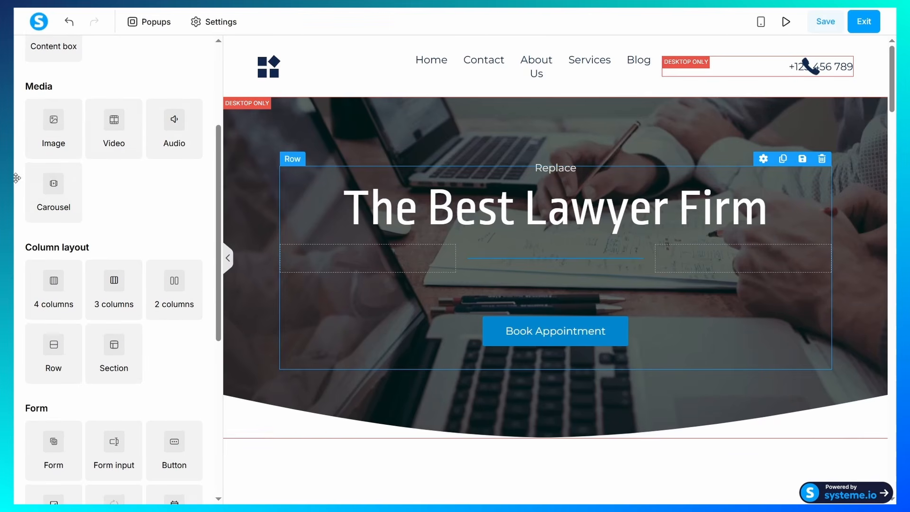
{"action": "scroll", "coordinate": [92, 187], "scroll_direction": "down", "scroll_amount": 1}
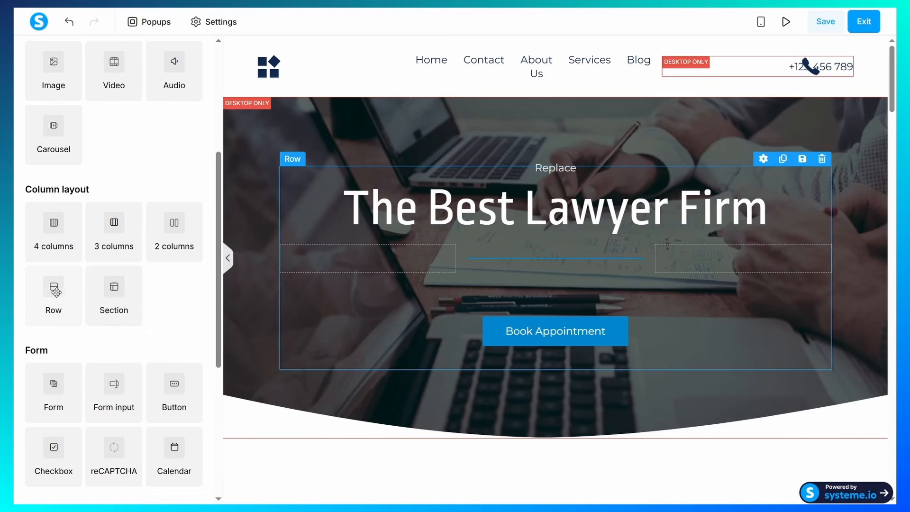
{"action": "left_click_drag", "start_coordinate": [117, 221], "coordinate": [547, 298]}
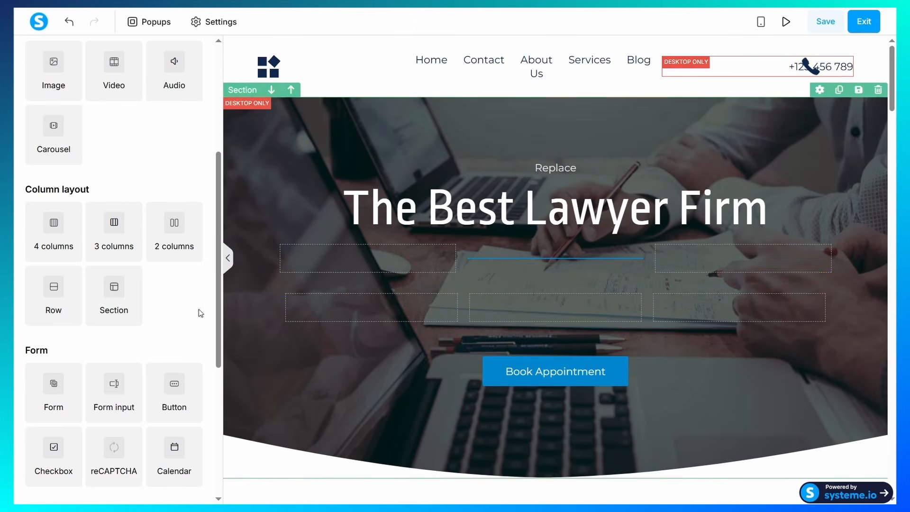
Delete the empty three-column row directly above the Book Appointment button
{"action": "scroll", "coordinate": [58, 186], "scroll_direction": "down", "scroll_amount": 5}
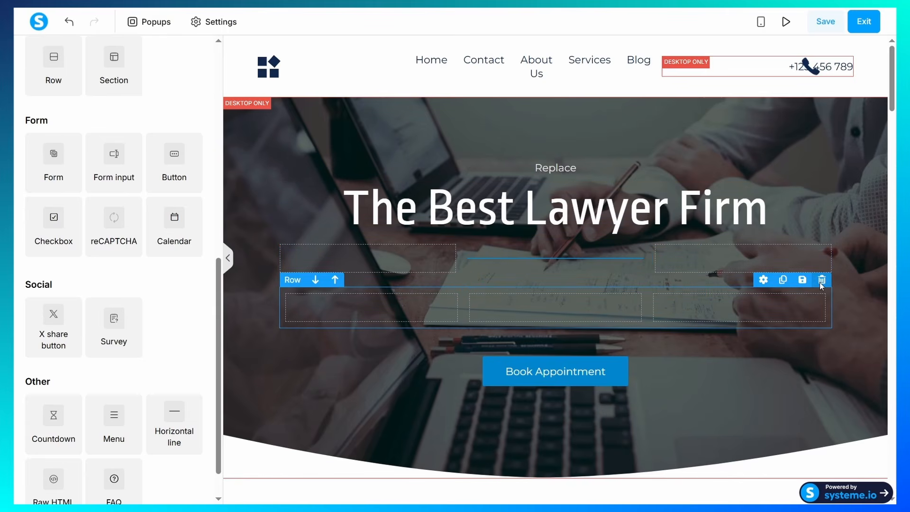
{"action": "left_click", "coordinate": [822, 280]}
{"action": "left_click", "coordinate": [488, 70]}
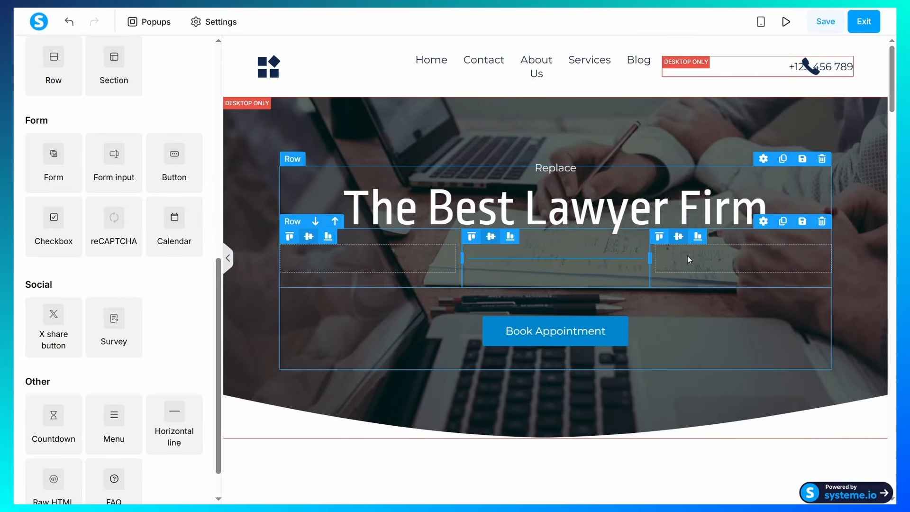
Insert a Form element between the divider line and the Book Appointment button
{"action": "scroll", "coordinate": [166, 318], "scroll_direction": "up", "scroll_amount": 2}
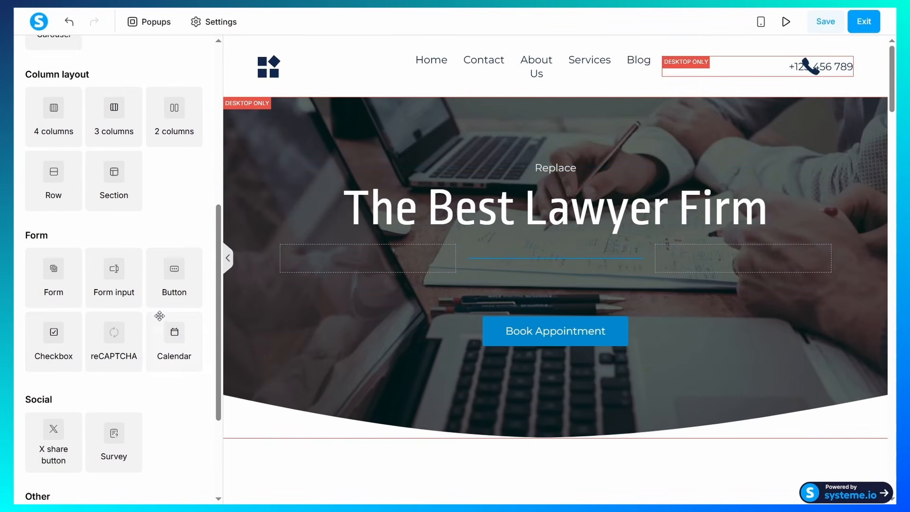
{"action": "scroll", "coordinate": [158, 286], "scroll_direction": "down", "scroll_amount": 3}
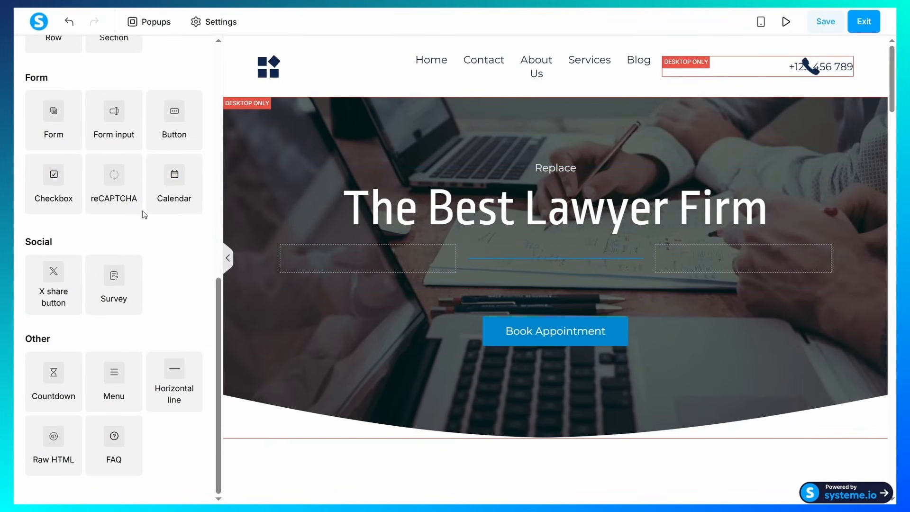
{"action": "left_click_drag", "start_coordinate": [26, 78], "coordinate": [49, 80]}
{"action": "left_click", "coordinate": [57, 82]}
{"action": "left_click_drag", "start_coordinate": [53, 119], "coordinate": [533, 293]}
{"action": "scroll", "coordinate": [801, 331], "scroll_direction": "down", "scroll_amount": 2}
{"action": "scroll", "coordinate": [787, 269], "scroll_direction": "up", "scroll_amount": 2}
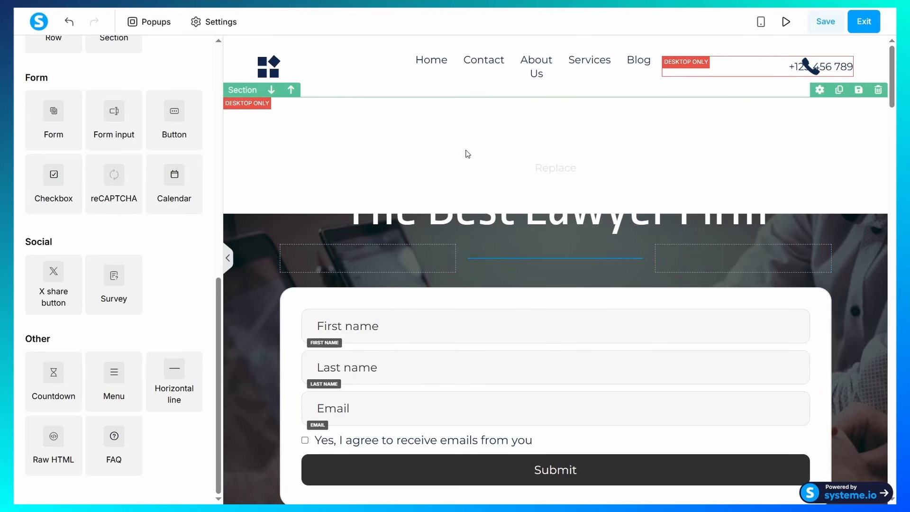
Set the hero section's padding to 10 vertically and 40 horizontally
{"action": "left_click", "coordinate": [665, 130]}
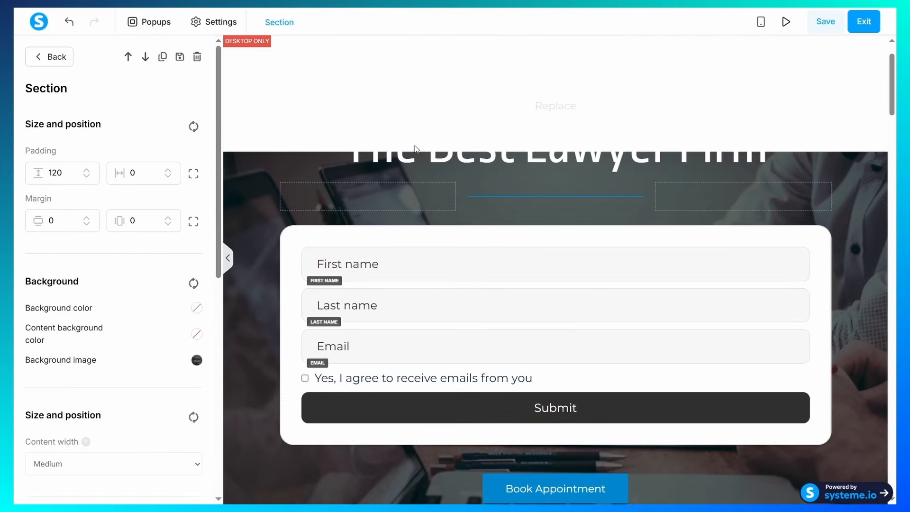
{"action": "scroll", "coordinate": [279, 161], "scroll_direction": "up", "scroll_amount": 1}
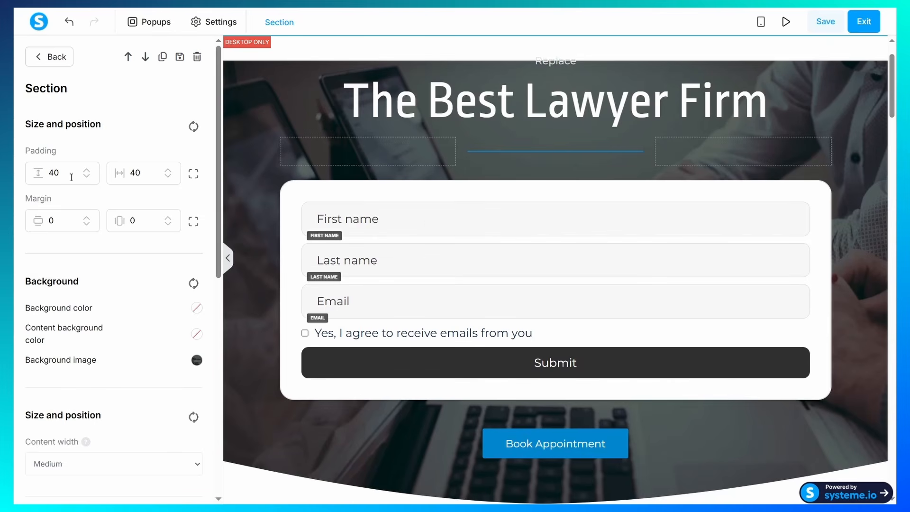
{"action": "left_click_drag", "start_coordinate": [71, 177], "coordinate": [14, 175]}
{"action": "type", "text": "20"}
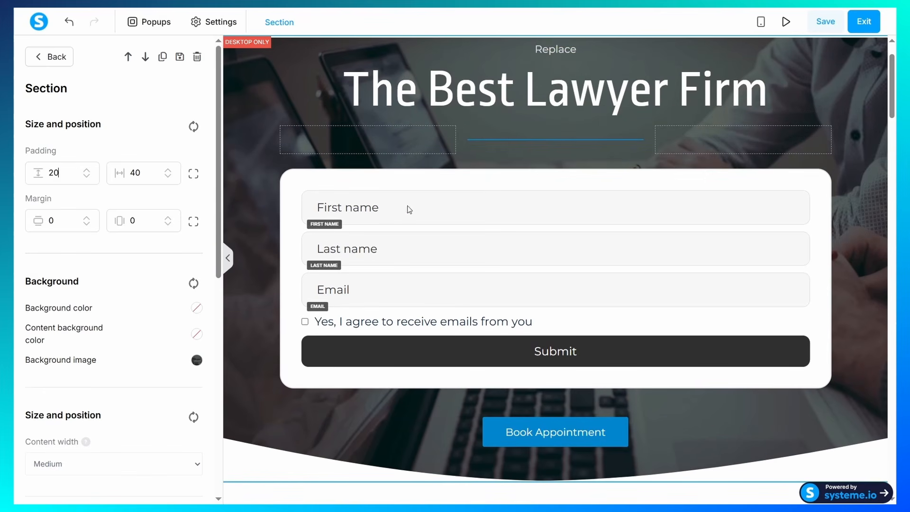
{"action": "scroll", "coordinate": [407, 207], "scroll_direction": "up", "scroll_amount": 2}
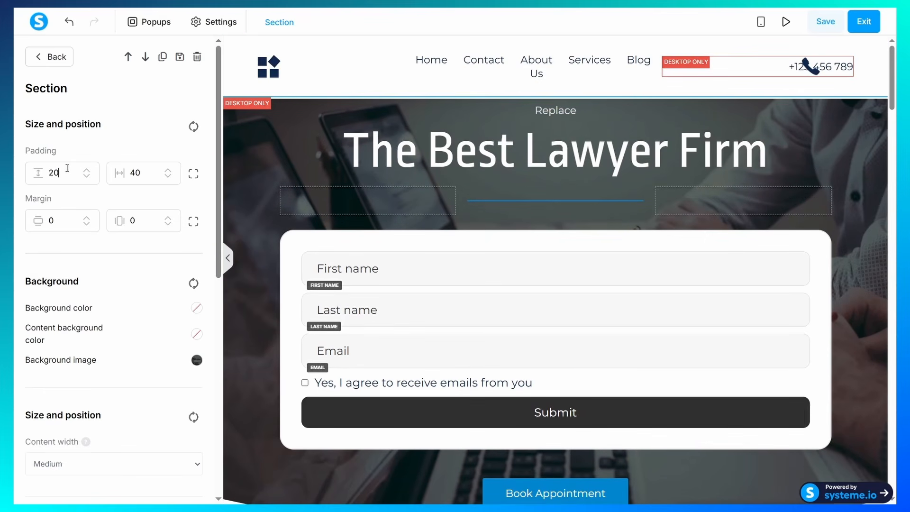
{"action": "key", "text": "BackSpace"}
{"action": "key", "text": "BackSpace"}
{"action": "type", "text": "10"}
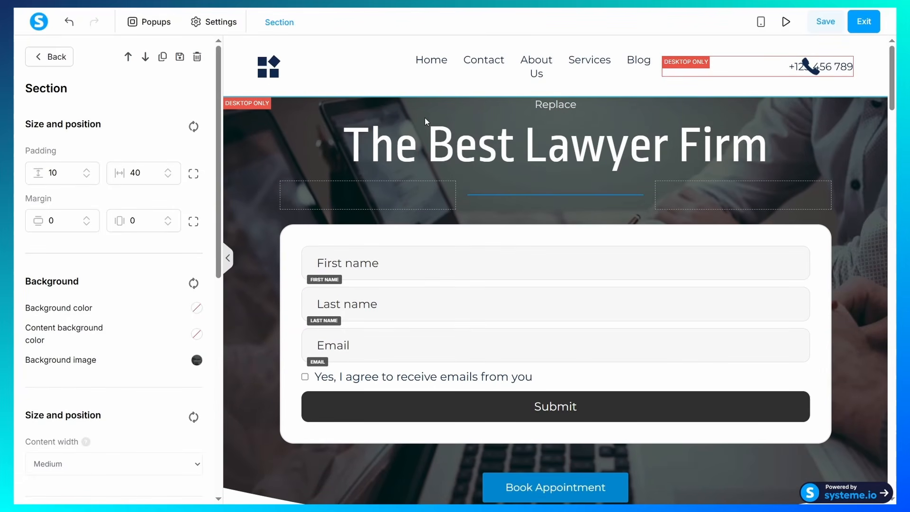
Look over the form's First name and Last name fields and open the First name field's settings
{"action": "left_click", "coordinate": [727, 264]}
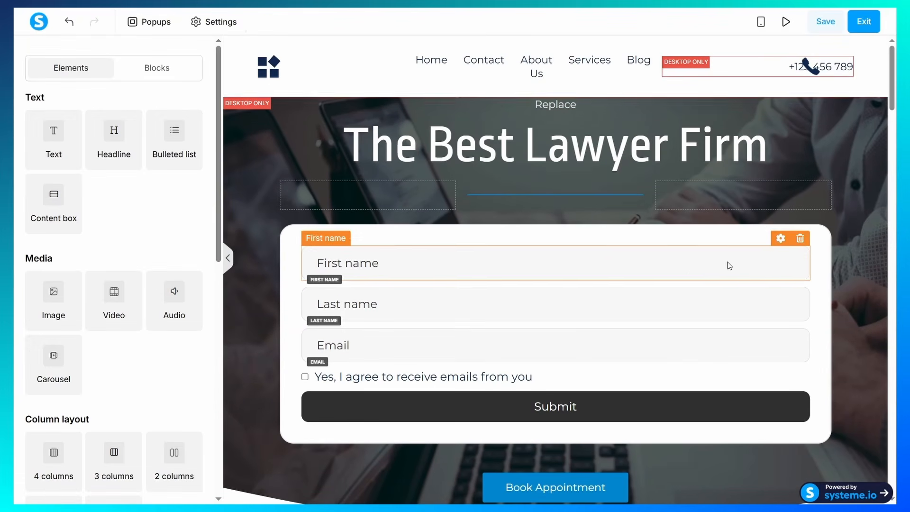
{"action": "scroll", "coordinate": [726, 237], "scroll_direction": "down", "scroll_amount": 1}
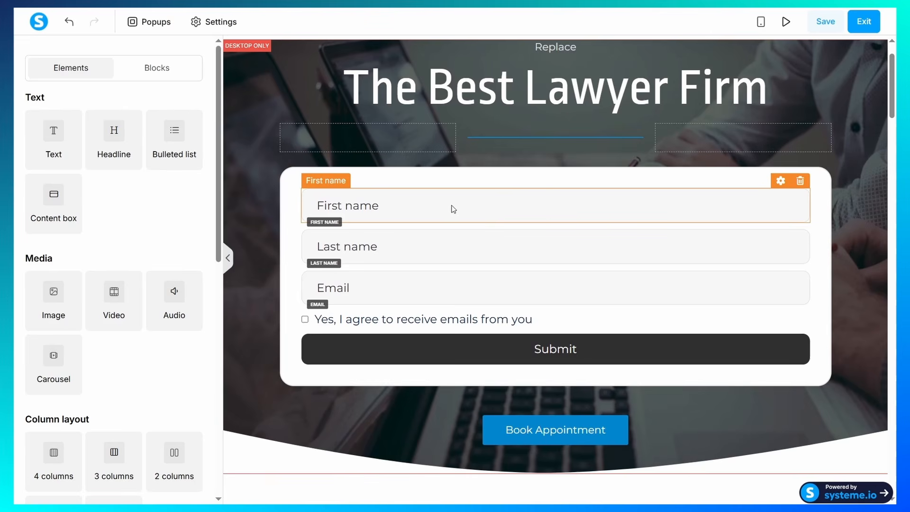
{"action": "left_click", "coordinate": [511, 200]}
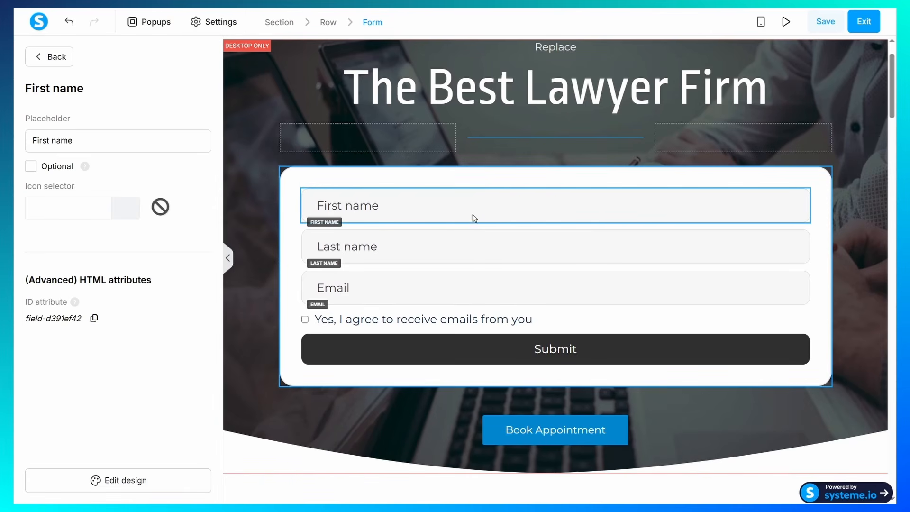
{"action": "left_click", "coordinate": [403, 256]}
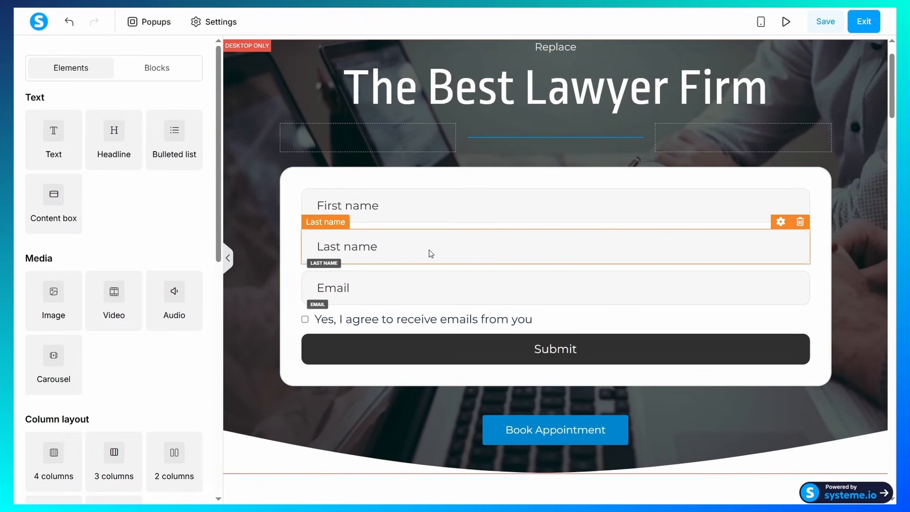
{"action": "left_click", "coordinate": [426, 223]}
{"action": "left_click", "coordinate": [420, 250]}
{"action": "left_click", "coordinate": [444, 207]}
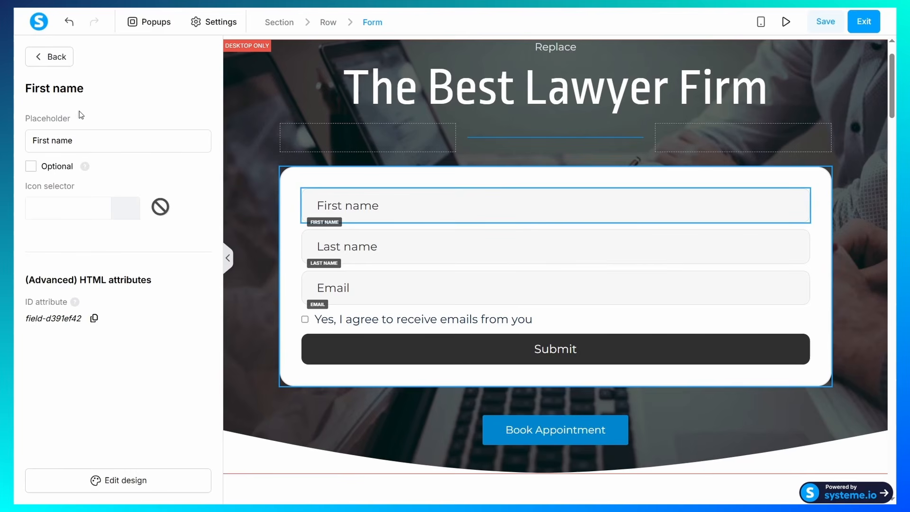
Try marking the First name field as optional, and revert it to required
{"action": "triple_click", "coordinate": [64, 138]}
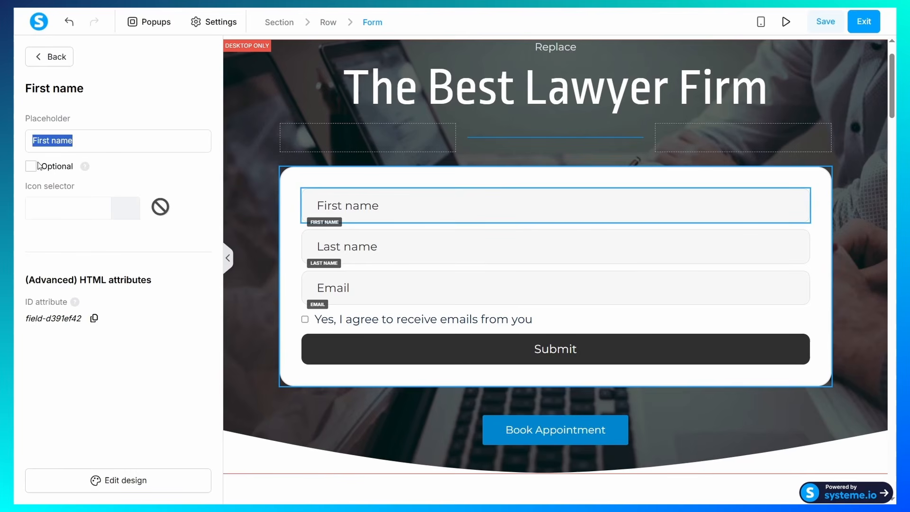
{"action": "left_click", "coordinate": [109, 114]}
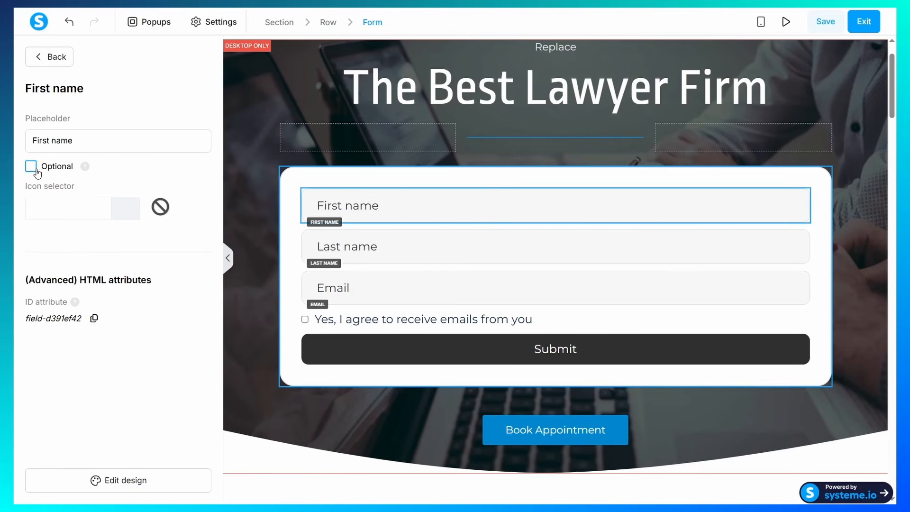
{"action": "left_click", "coordinate": [35, 169]}
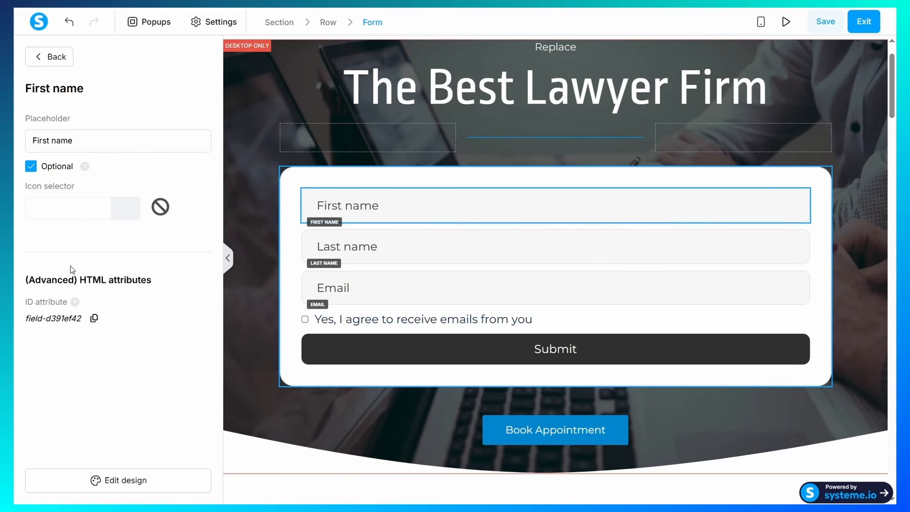
{"action": "left_click", "coordinate": [31, 167]}
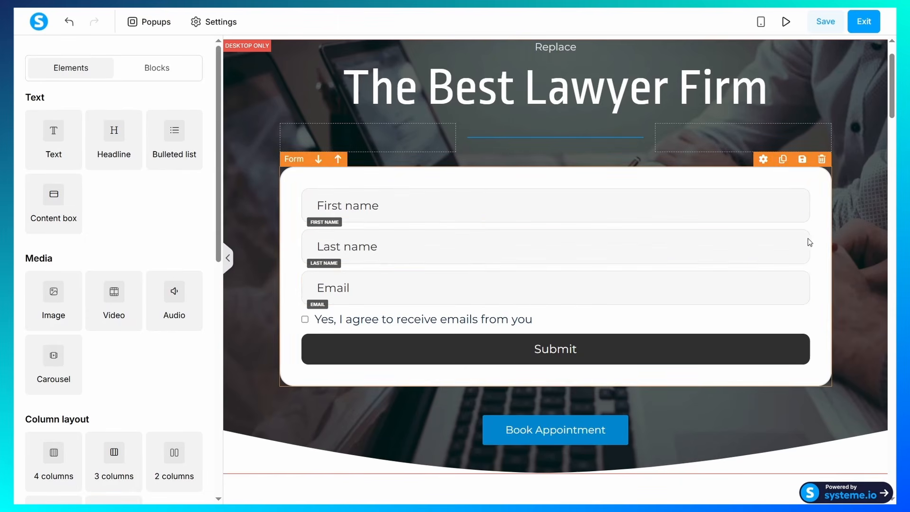
Delete the Last name field from the sign-up form
{"action": "mouse_move", "coordinate": [800, 238]}
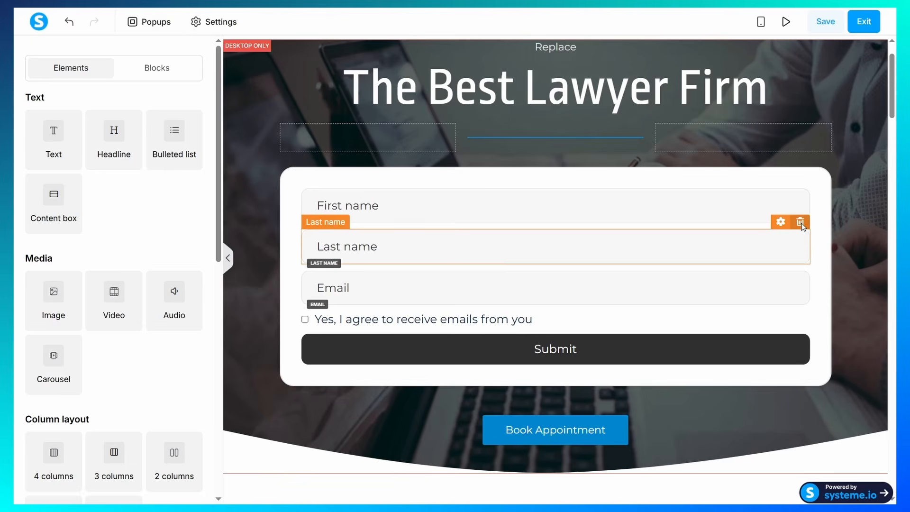
{"action": "left_click", "coordinate": [800, 223]}
{"action": "left_click", "coordinate": [516, 66]}
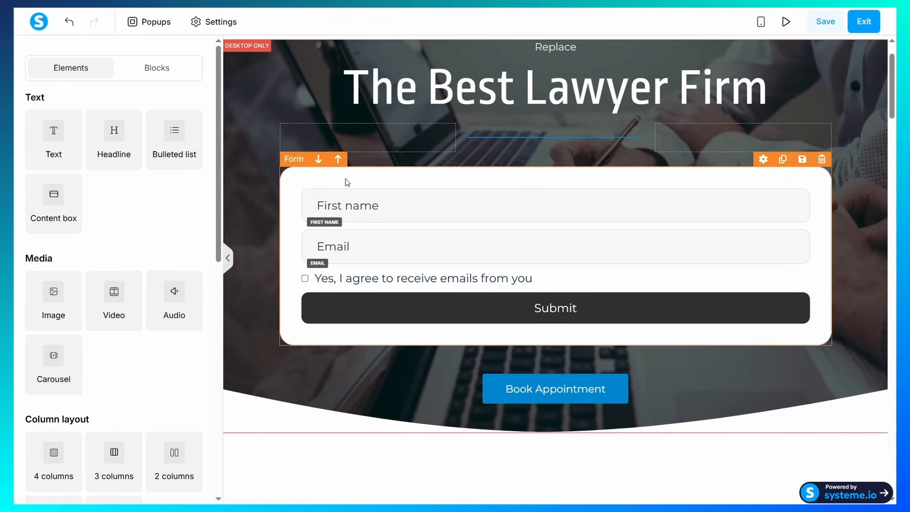
Add Last name and Phone number fields to the sign-up form
{"action": "left_click", "coordinate": [440, 187]}
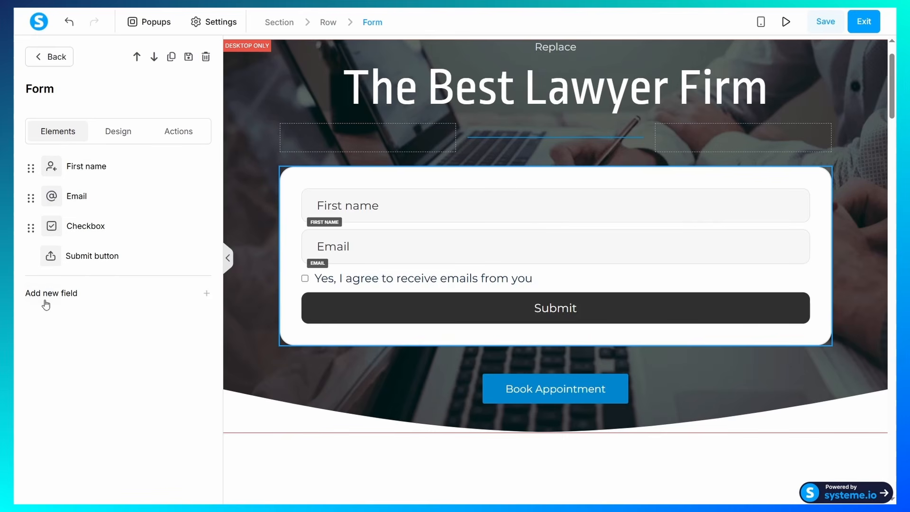
{"action": "left_click", "coordinate": [73, 297]}
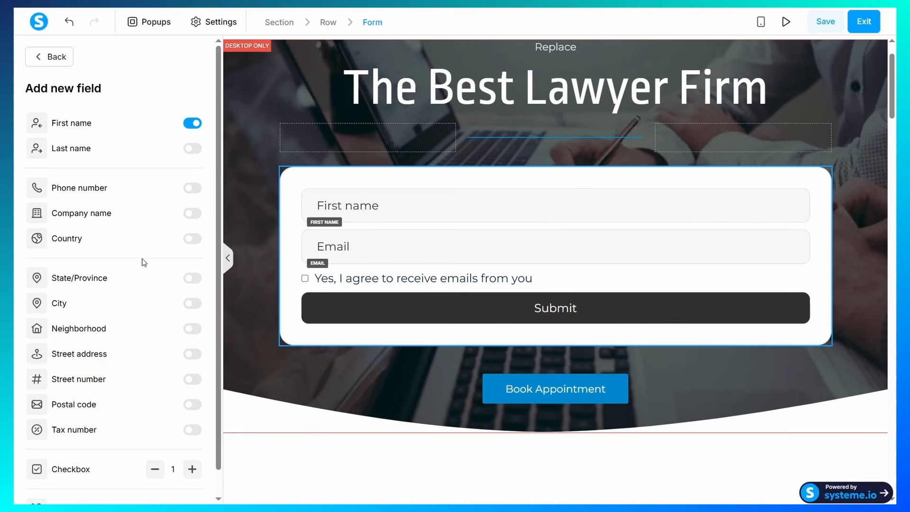
{"action": "left_click", "coordinate": [192, 149]}
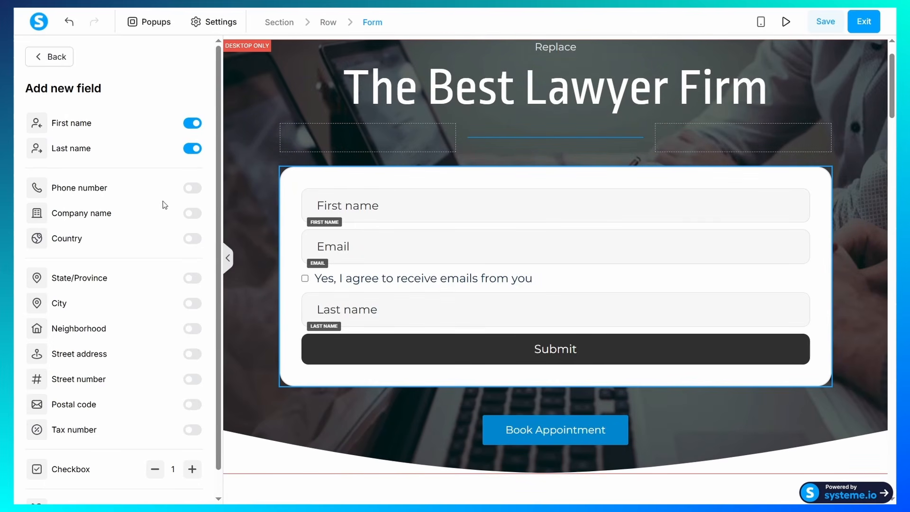
{"action": "left_click", "coordinate": [192, 188]}
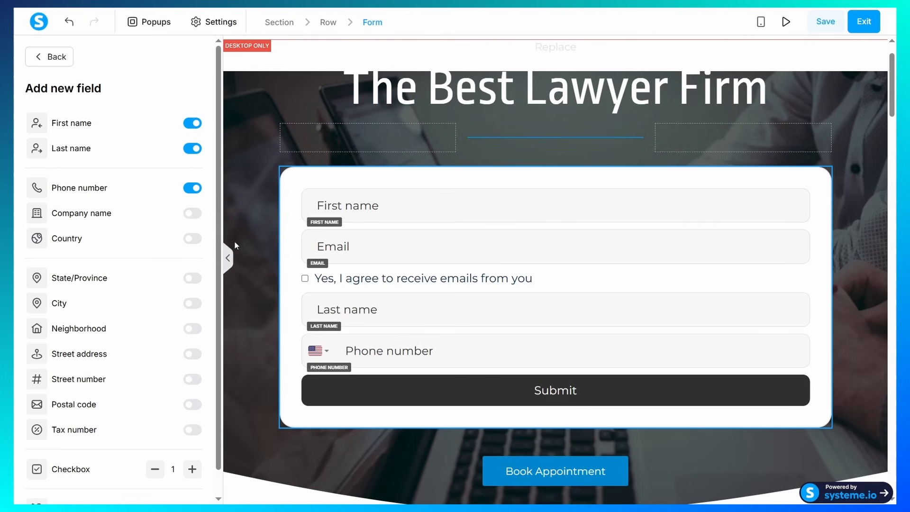
{"action": "left_click", "coordinate": [52, 57]}
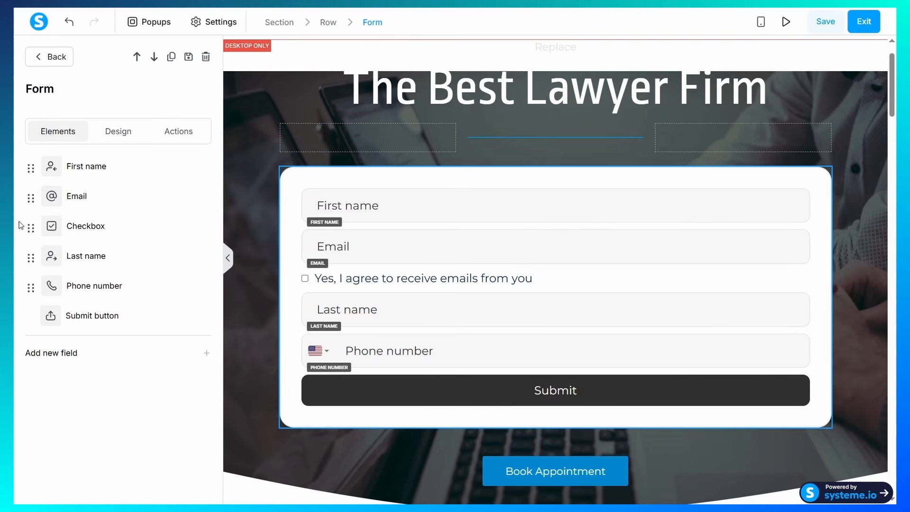
Reorder the form fields so Last name follows First name and Phone number comes before the checkbox
{"action": "left_click_drag", "start_coordinate": [28, 256], "coordinate": [30, 192]}
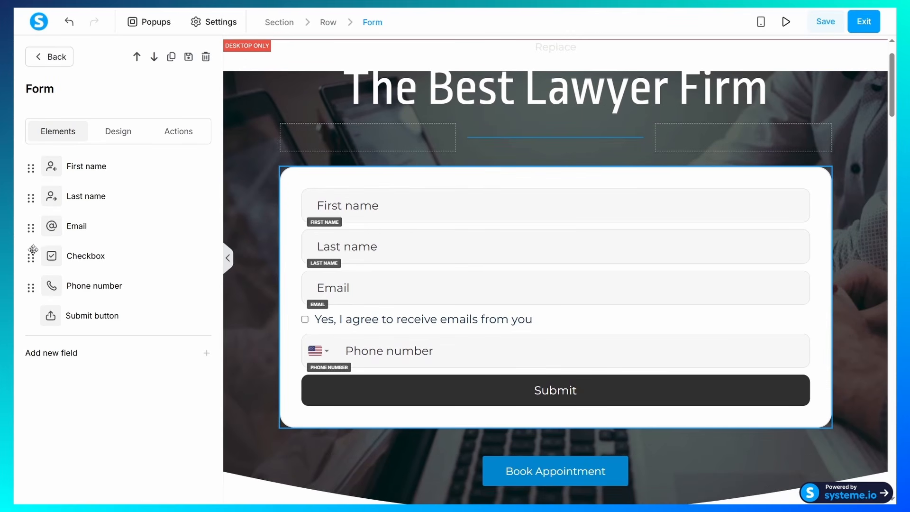
{"action": "left_click_drag", "start_coordinate": [29, 287], "coordinate": [28, 256]}
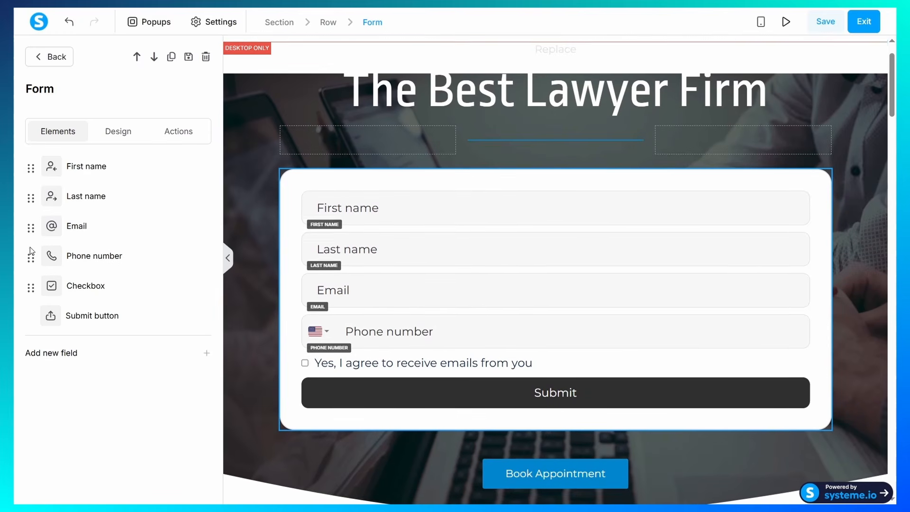
Mark the form's Phone number field as optional
{"action": "left_click", "coordinate": [87, 259]}
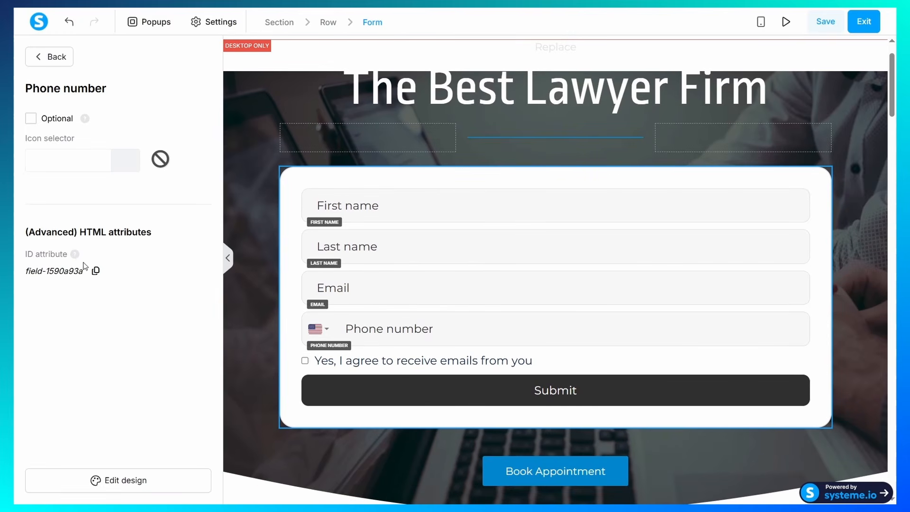
{"action": "left_click", "coordinate": [31, 119]}
{"action": "left_click", "coordinate": [51, 56]}
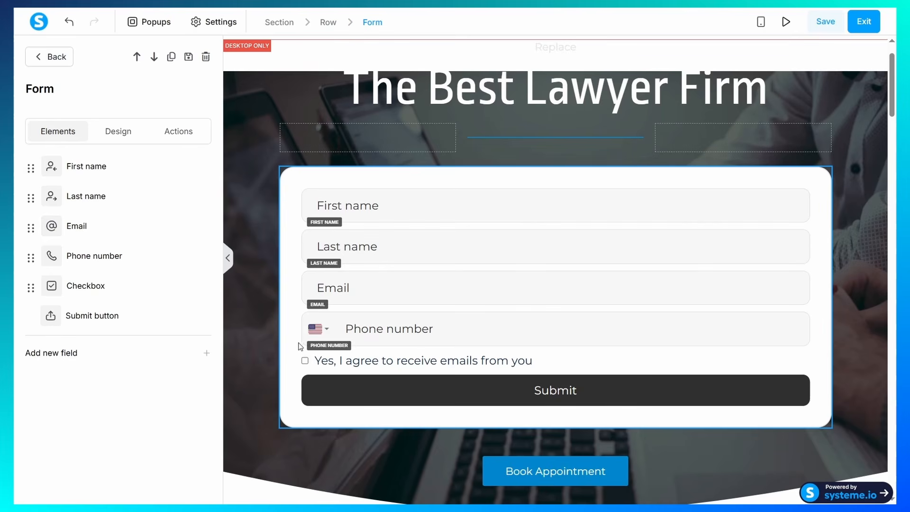
View the icons available for the First name field without choosing one
{"action": "left_click", "coordinate": [92, 167]}
{"action": "left_click", "coordinate": [46, 210]}
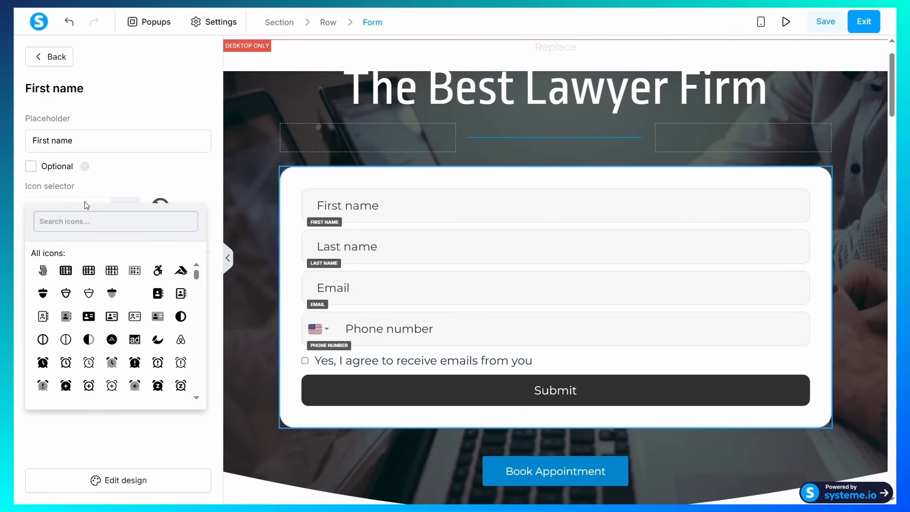
{"action": "left_click", "coordinate": [52, 59]}
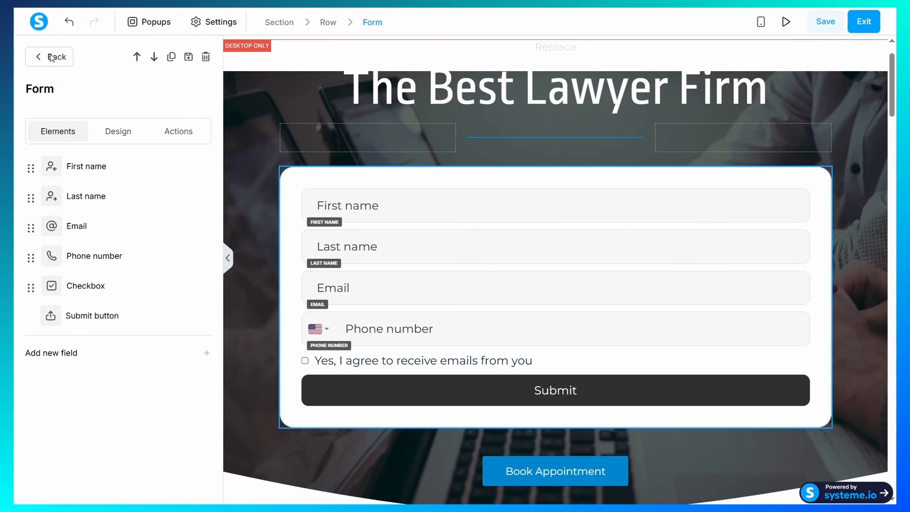
View the form's redirection options after contact registration
{"action": "key", "text": "Escape"}
{"action": "left_click", "coordinate": [456, 175]}
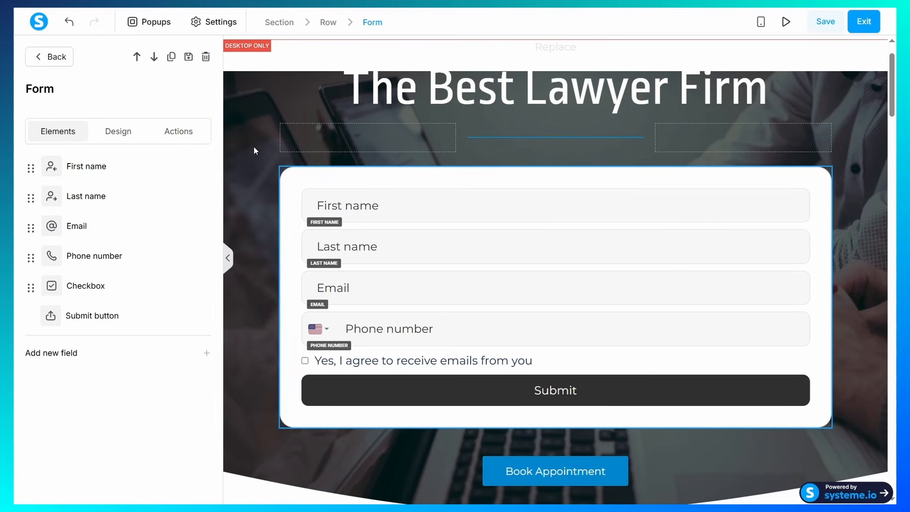
{"action": "left_click", "coordinate": [179, 132]}
{"action": "left_click", "coordinate": [184, 195]}
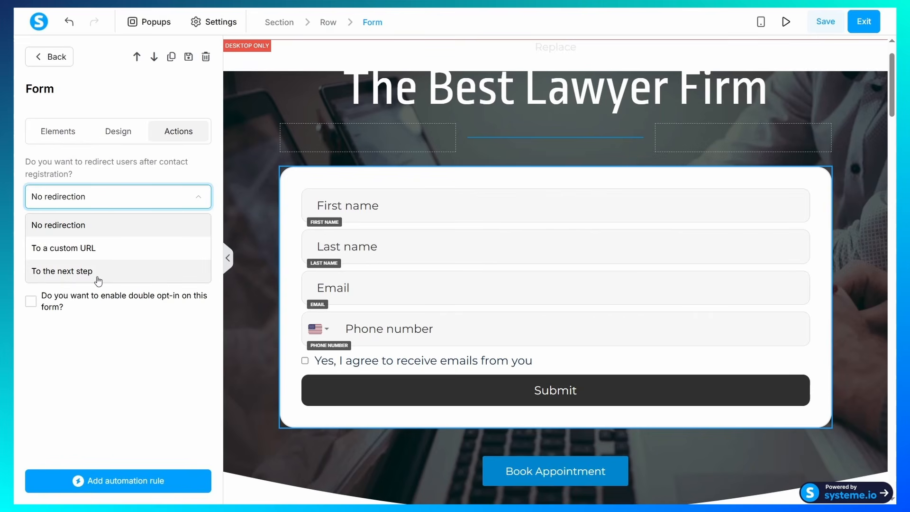
{"action": "left_click", "coordinate": [264, 194]}
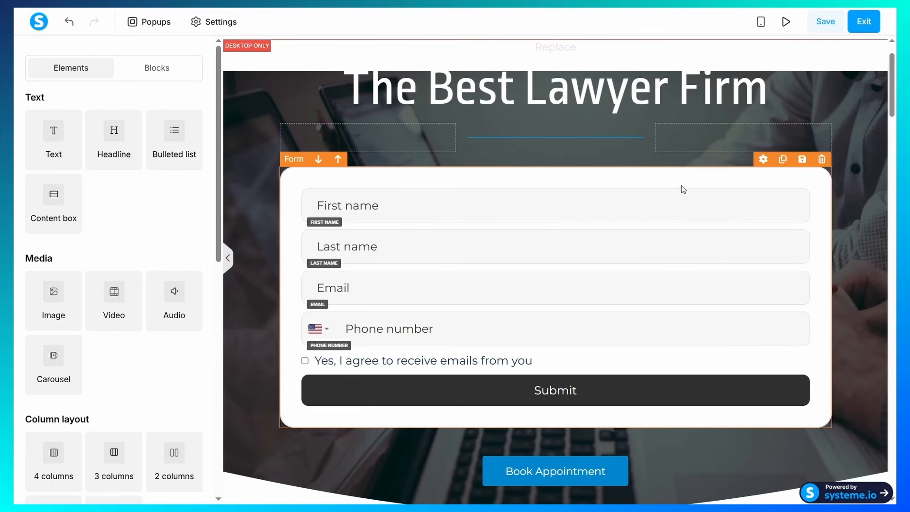
Review the form's design settings for layout, border, shadow, padding and margin
{"action": "left_click", "coordinate": [526, 183]}
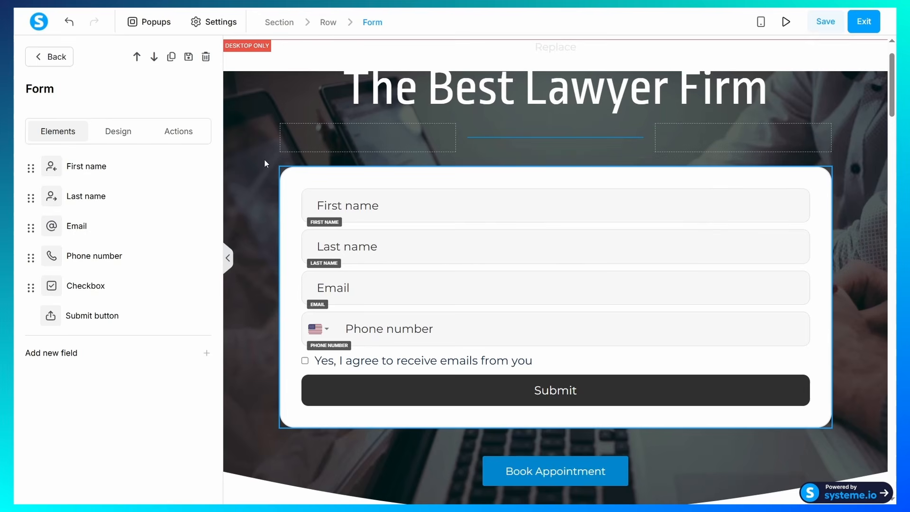
{"action": "left_click", "coordinate": [125, 135]}
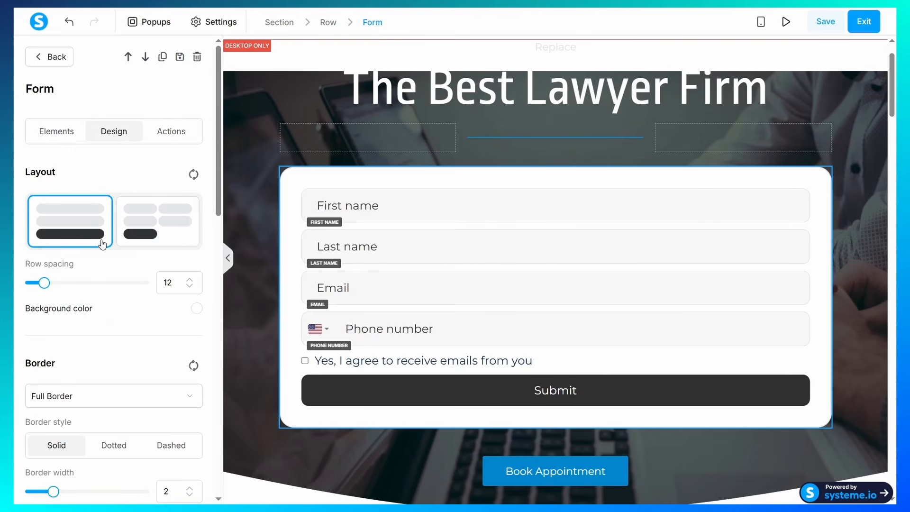
{"action": "scroll", "coordinate": [119, 232], "scroll_direction": "down", "scroll_amount": 2}
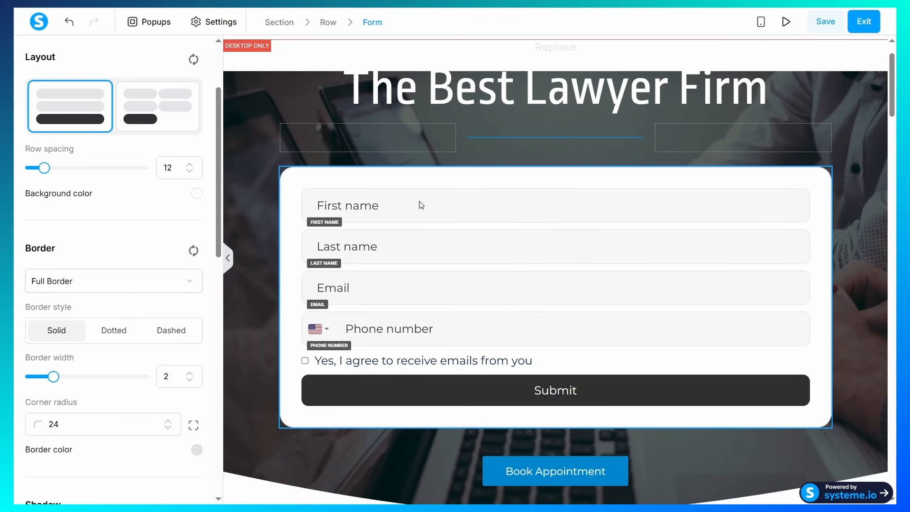
{"action": "scroll", "coordinate": [113, 308], "scroll_direction": "down", "scroll_amount": 4}
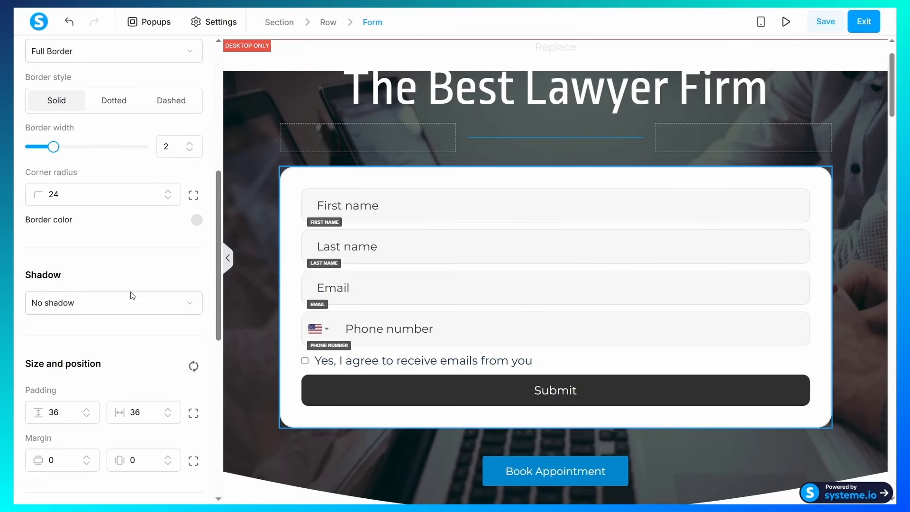
{"action": "scroll", "coordinate": [285, 115], "scroll_direction": "up", "scroll_amount": 2}
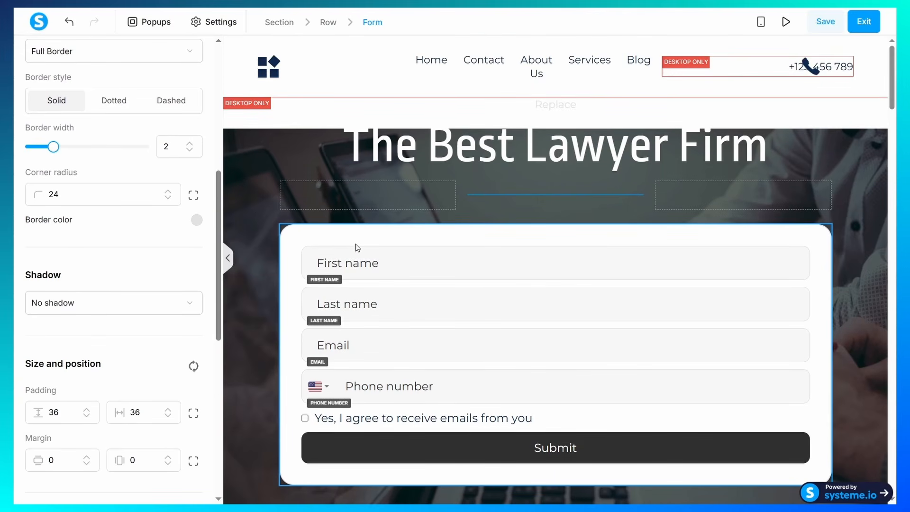
{"action": "key", "text": "Escape"}
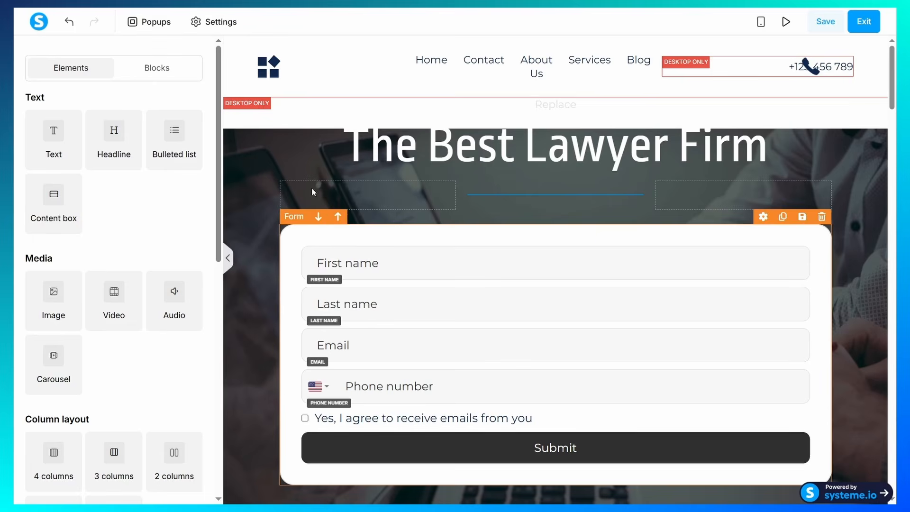
Collapse the editing panel and look through the page sections below the form
{"action": "left_click", "coordinate": [256, 144]}
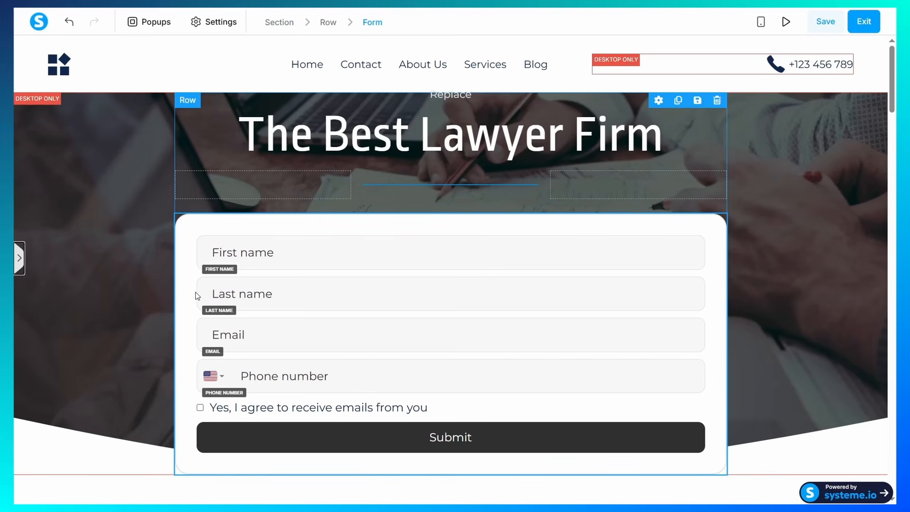
{"action": "scroll", "coordinate": [800, 217], "scroll_direction": "down", "scroll_amount": 6}
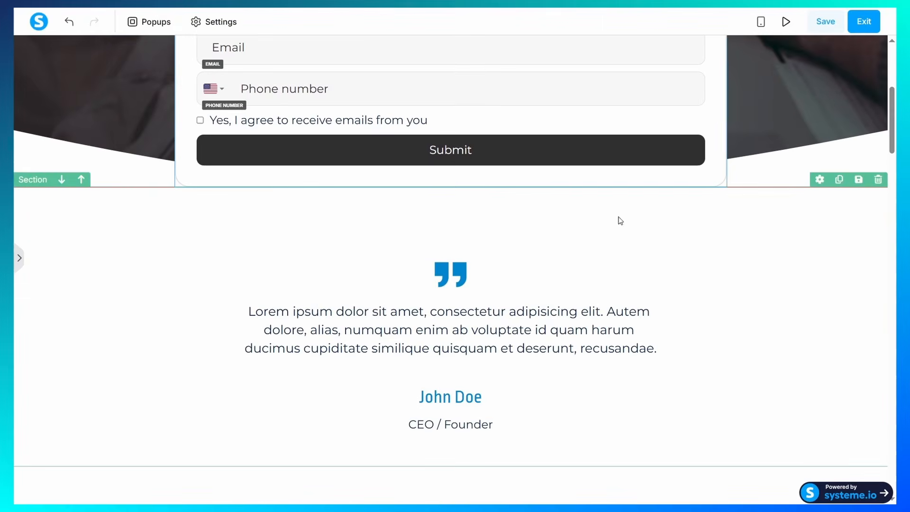
{"action": "scroll", "coordinate": [530, 270], "scroll_direction": "down", "scroll_amount": 15}
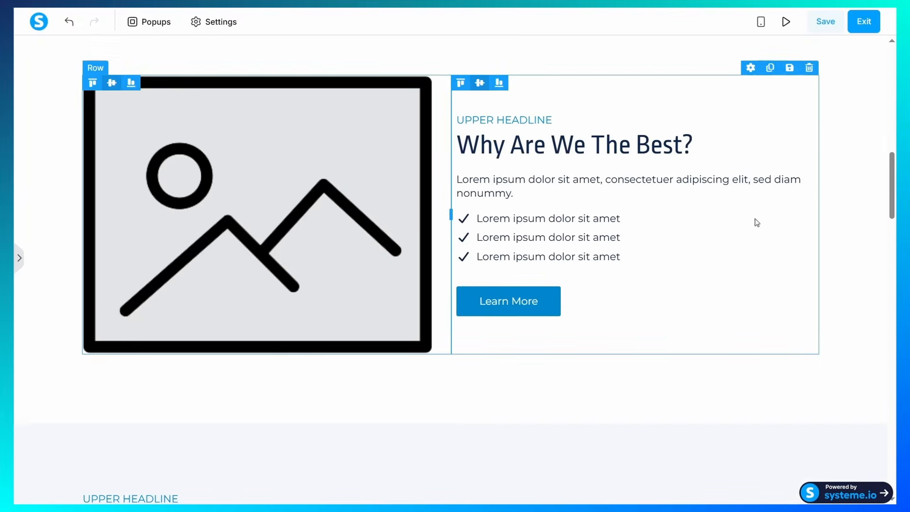
{"action": "scroll", "coordinate": [498, 228], "scroll_direction": "up", "scroll_amount": 10}
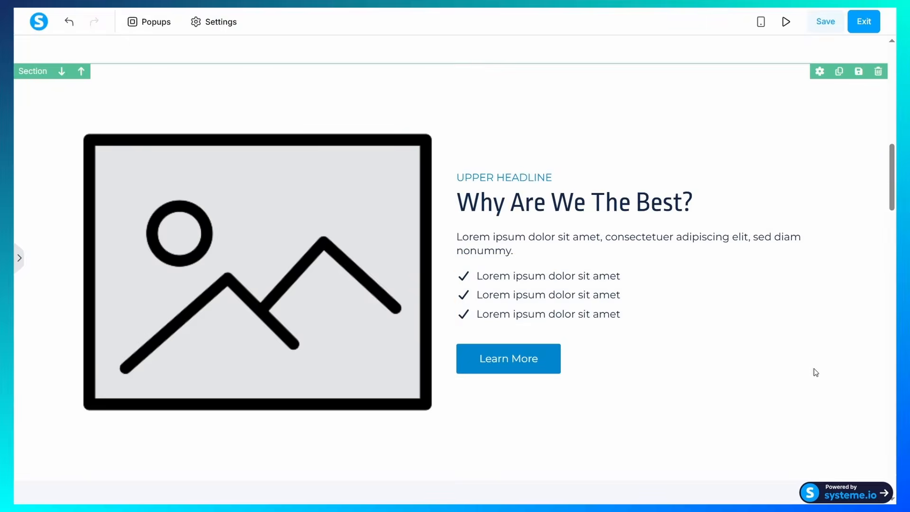
Set the sign-up form to redirect contacts to the next step after registration, and save the opt-in page
{"action": "scroll", "coordinate": [689, 285], "scroll_direction": "up", "scroll_amount": 8}
{"action": "scroll", "coordinate": [570, 305], "scroll_direction": "up", "scroll_amount": 4}
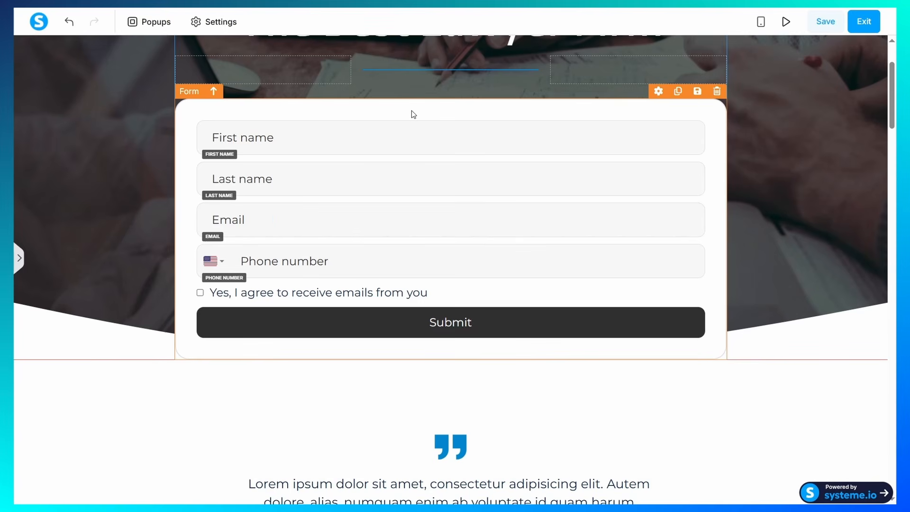
{"action": "left_click", "coordinate": [411, 111]}
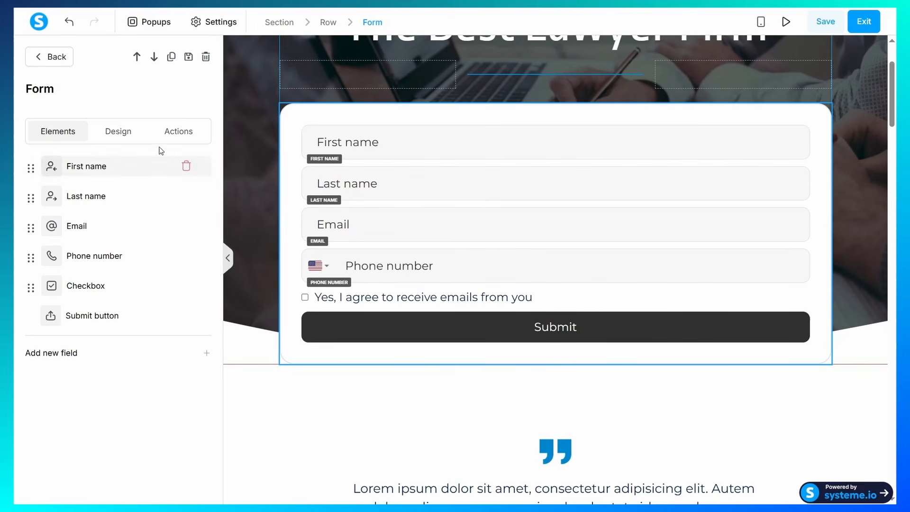
{"action": "left_click", "coordinate": [169, 135]}
{"action": "left_click", "coordinate": [143, 194]}
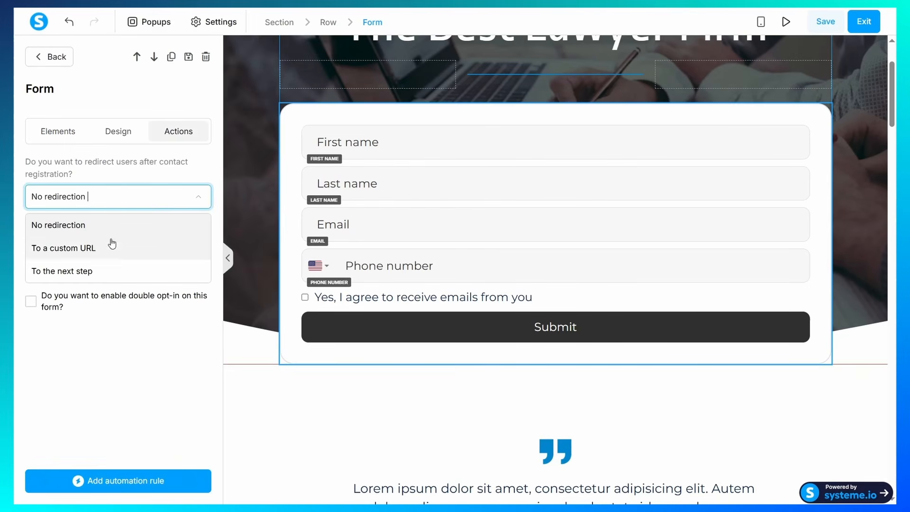
{"action": "left_click", "coordinate": [85, 275]}
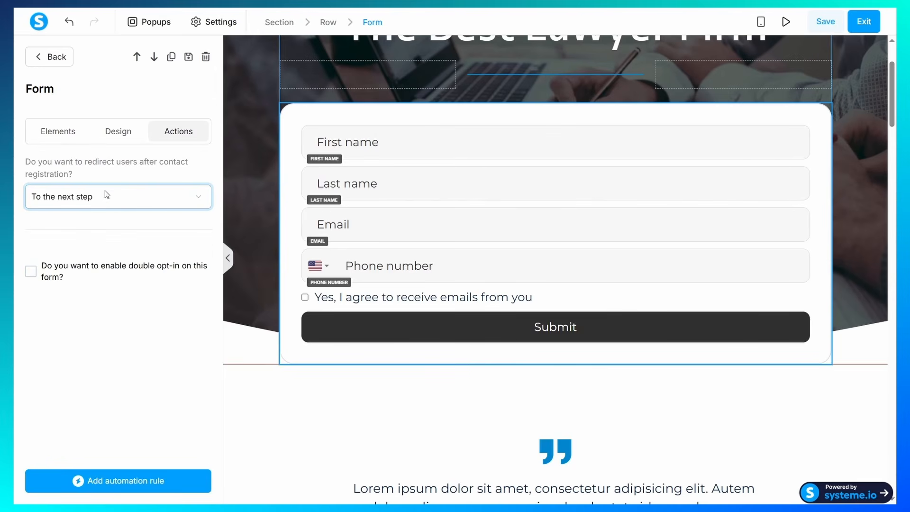
{"action": "left_click", "coordinate": [185, 197]}
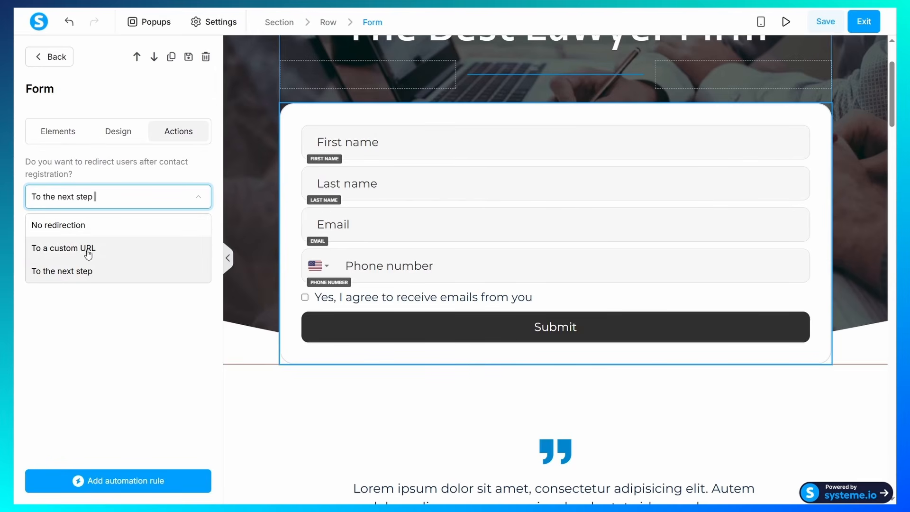
{"action": "left_click", "coordinate": [139, 194]}
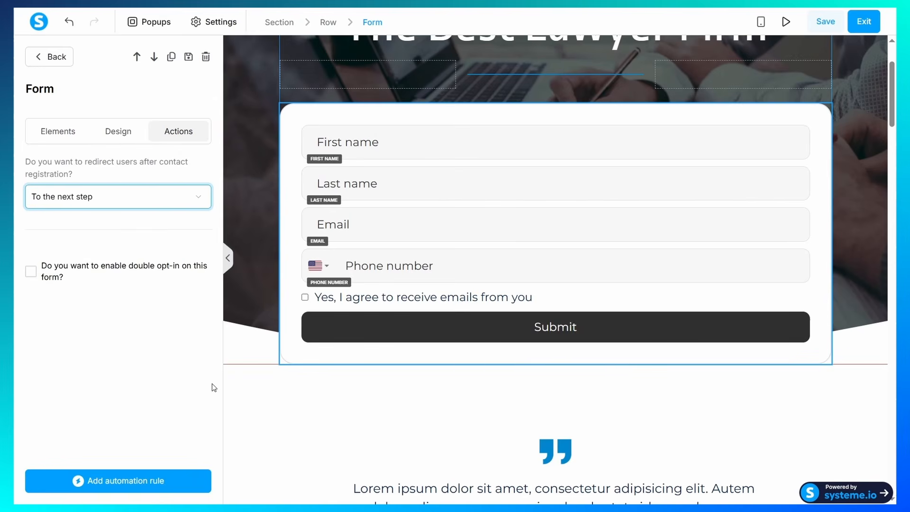
{"action": "left_click", "coordinate": [299, 413]}
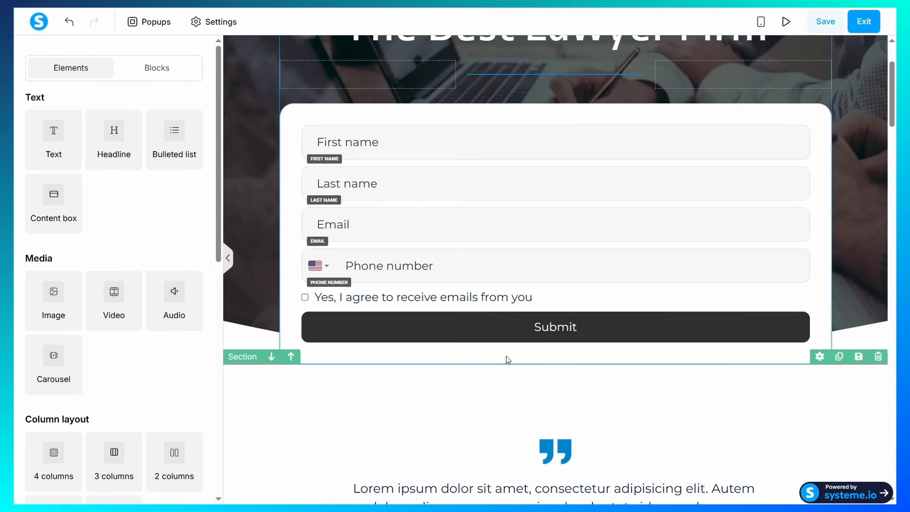
{"action": "left_click", "coordinate": [825, 21]}
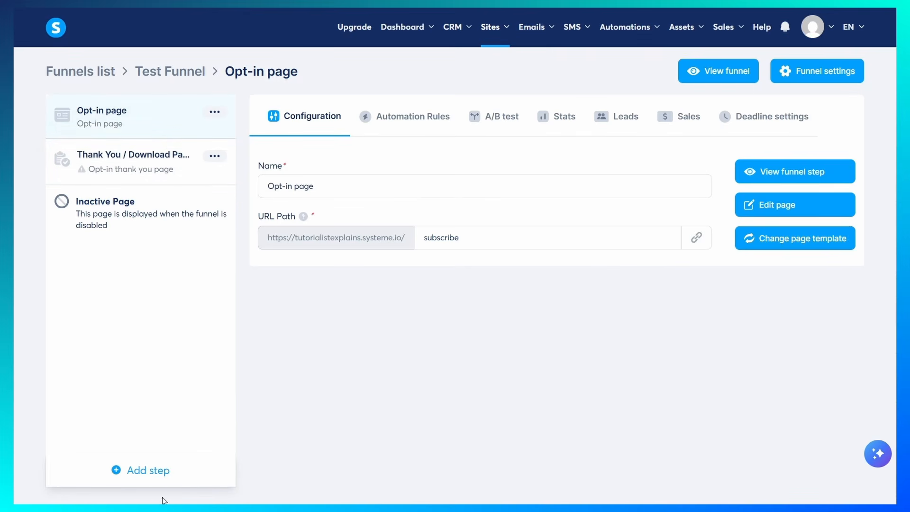
Add a funnel step named "Sales page" of type Sales page, with the option to choose a template
{"action": "left_click", "coordinate": [146, 472]}
{"action": "left_click", "coordinate": [339, 222]}
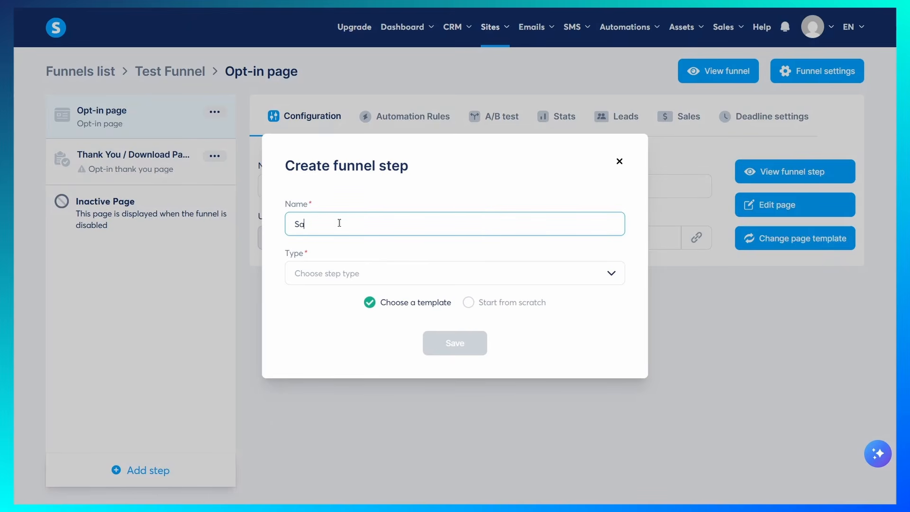
{"action": "type", "text": "Sales page"}
{"action": "left_click", "coordinate": [469, 273]}
{"action": "left_click", "coordinate": [352, 319]}
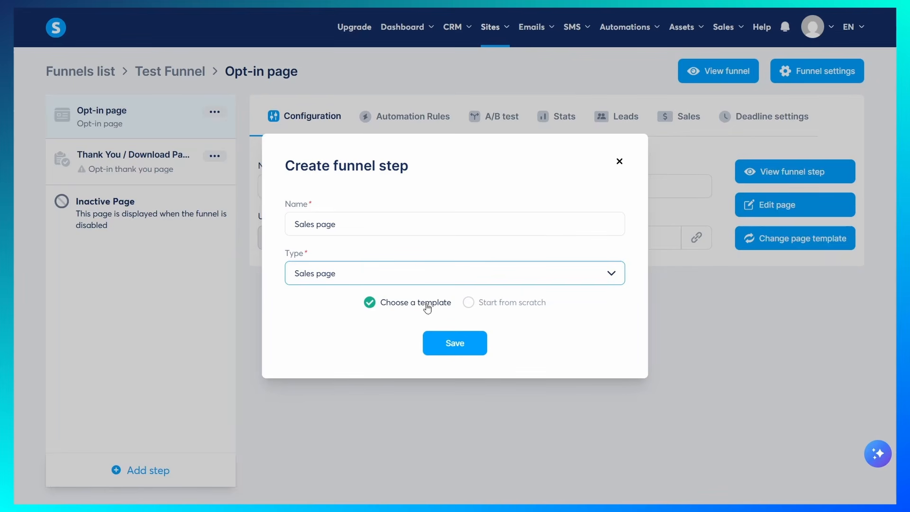
{"action": "left_click", "coordinate": [452, 349]}
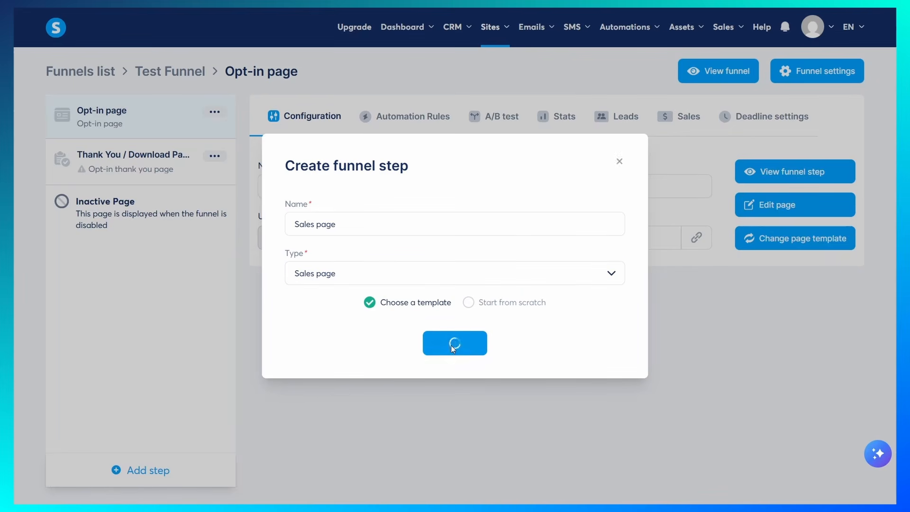
{"action": "double_click", "coordinate": [358, 312]}
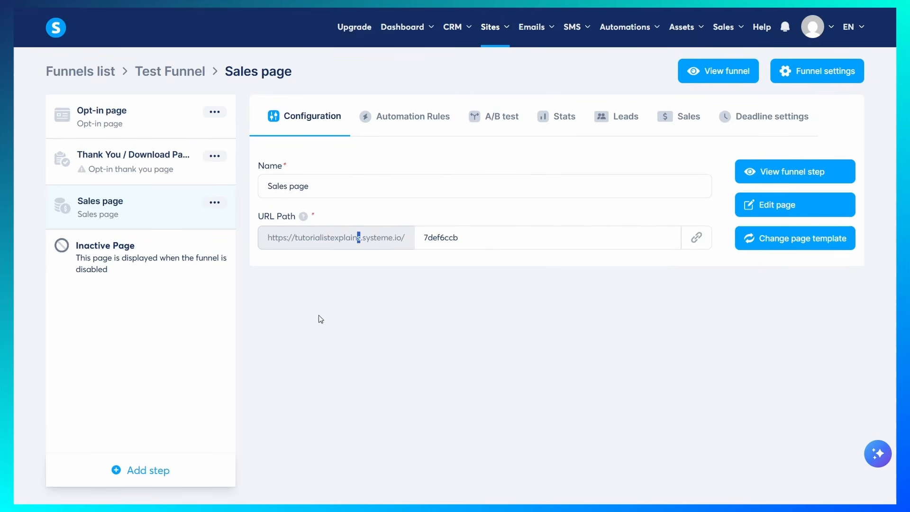
{"action": "left_click", "coordinate": [538, 332]}
{"action": "left_click_drag", "start_coordinate": [525, 248], "coordinate": [374, 249]}
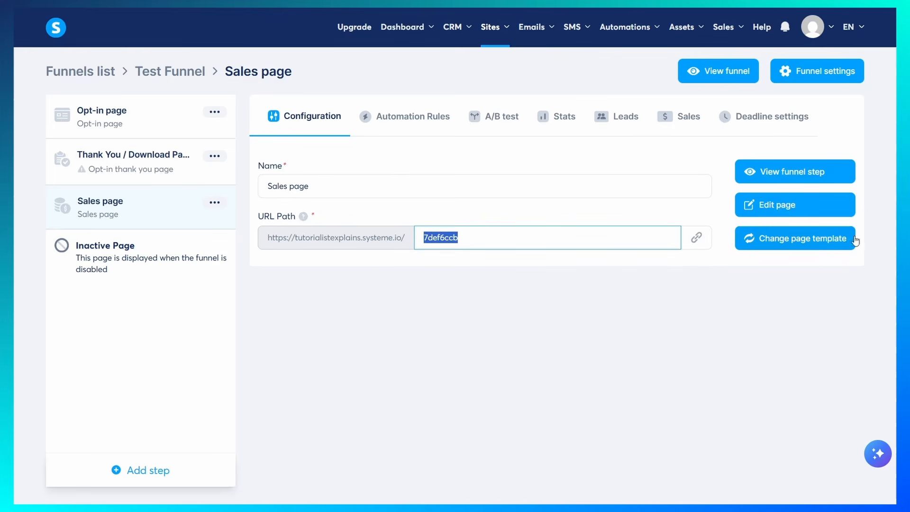
{"action": "left_click", "coordinate": [671, 347]}
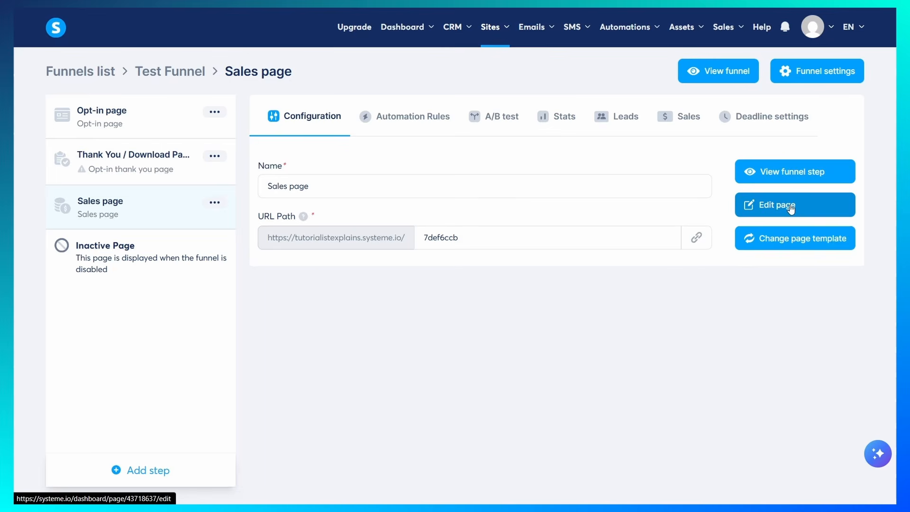
{"action": "left_click", "coordinate": [215, 203]}
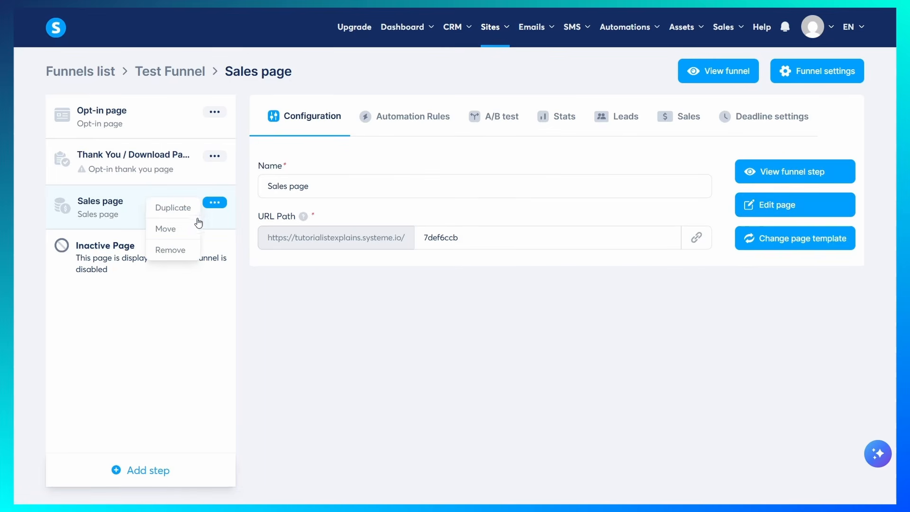
{"action": "left_click", "coordinate": [187, 231]}
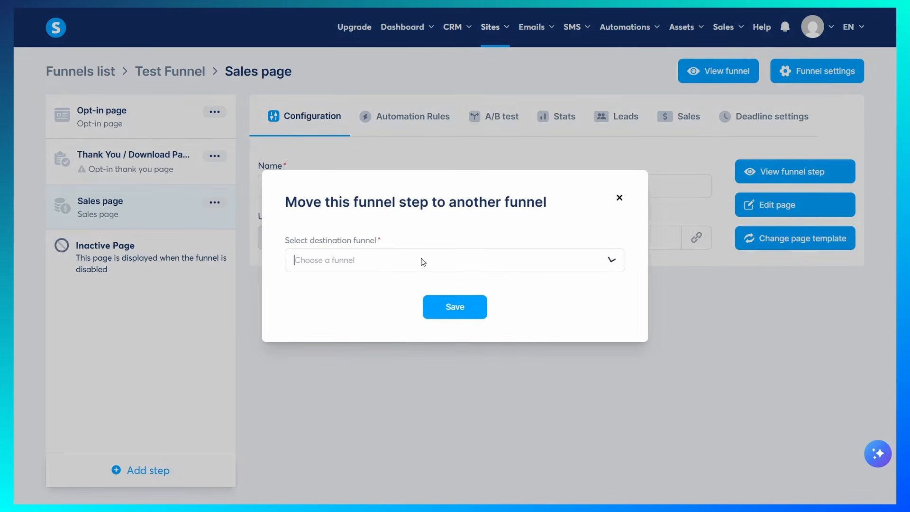
{"action": "left_click", "coordinate": [416, 260]}
{"action": "left_click", "coordinate": [618, 197]}
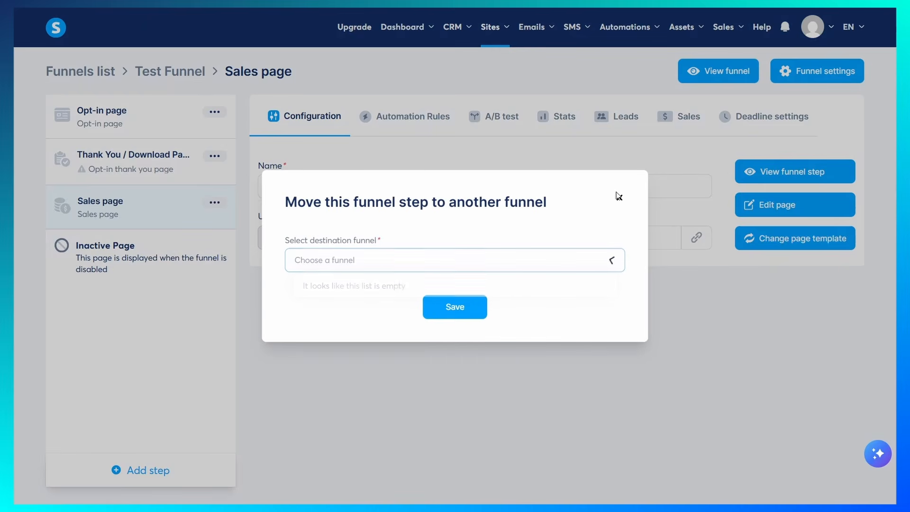
{"action": "left_click", "coordinate": [620, 199]}
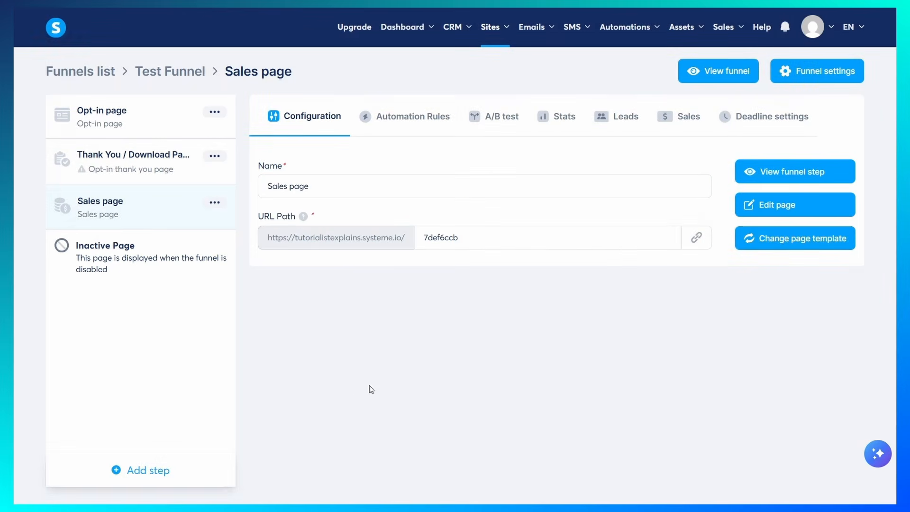
Reorder the Sales page step to sit above Thank You / Download Page, and rename the latter "Thank You"
{"action": "left_click", "coordinate": [214, 203]}
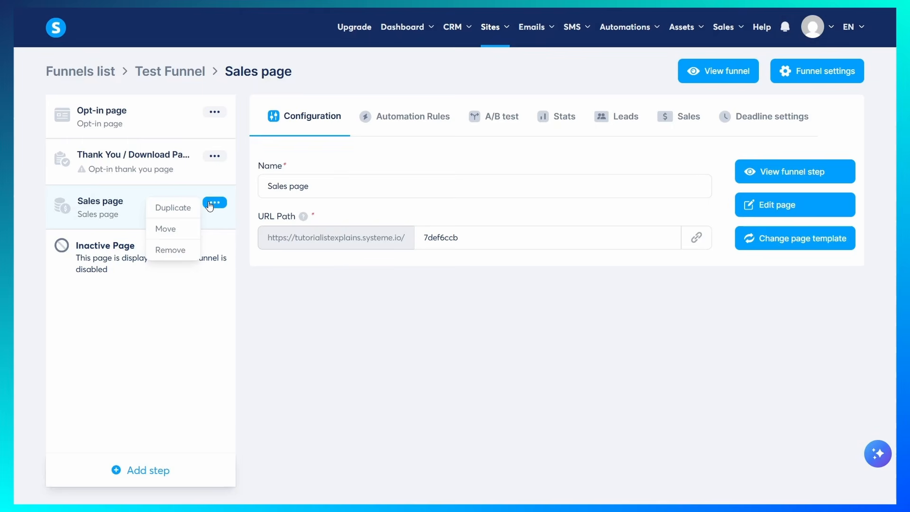
{"action": "left_click_drag", "start_coordinate": [115, 211], "coordinate": [90, 164]}
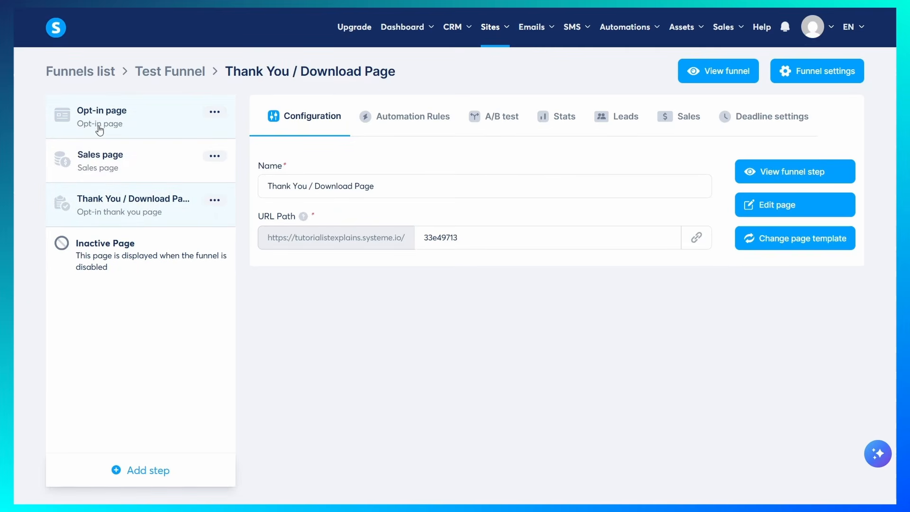
{"action": "left_click_drag", "start_coordinate": [374, 186], "coordinate": [310, 185]}
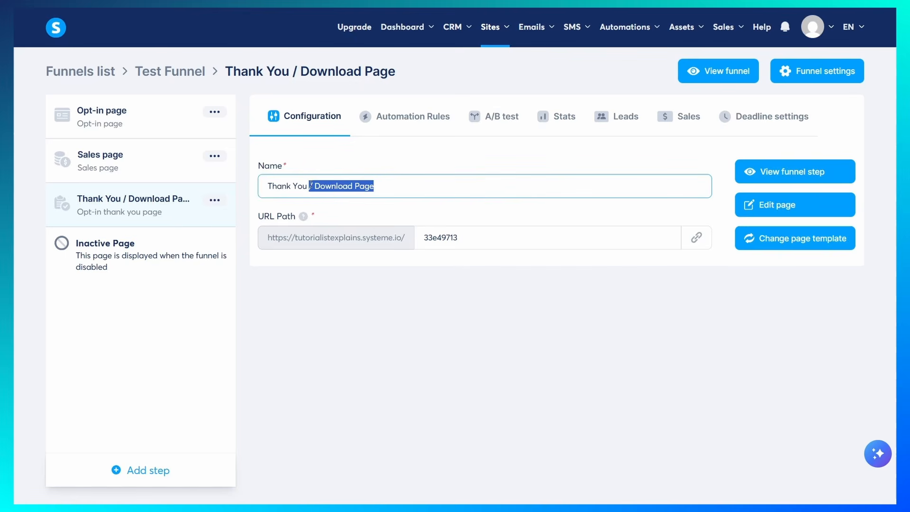
{"action": "key", "text": "BackSpace"}
{"action": "left_click", "coordinate": [425, 270]}
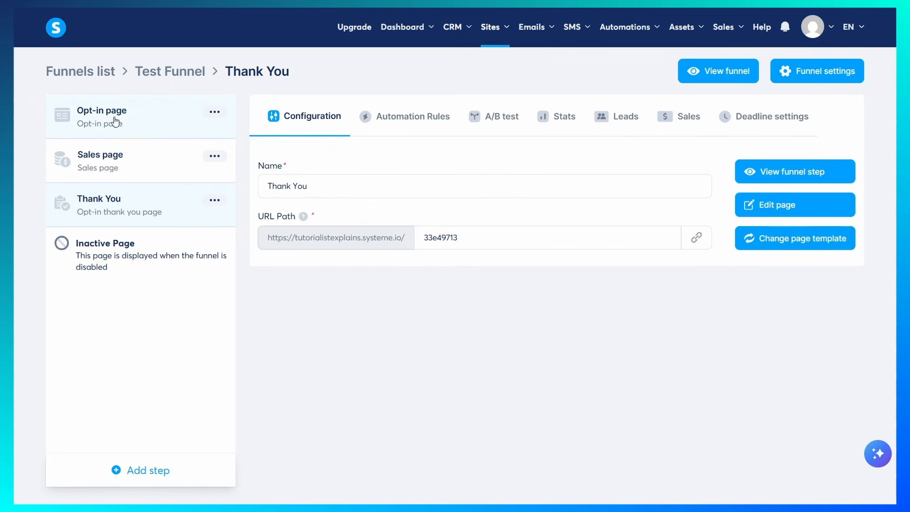
Start an automation rule for the Opt-in page with the "Funnel step form subscribed" trigger on form element Form 1
{"action": "left_click", "coordinate": [88, 121]}
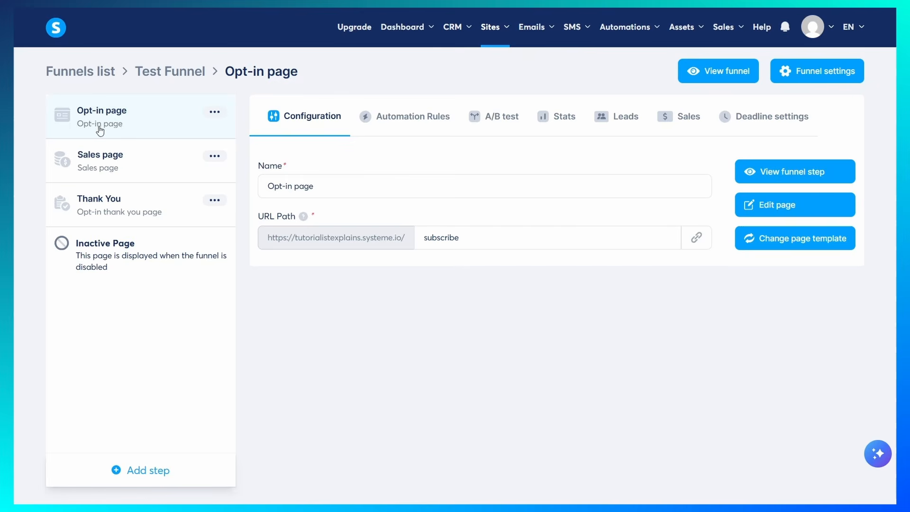
{"action": "left_click", "coordinate": [424, 114]}
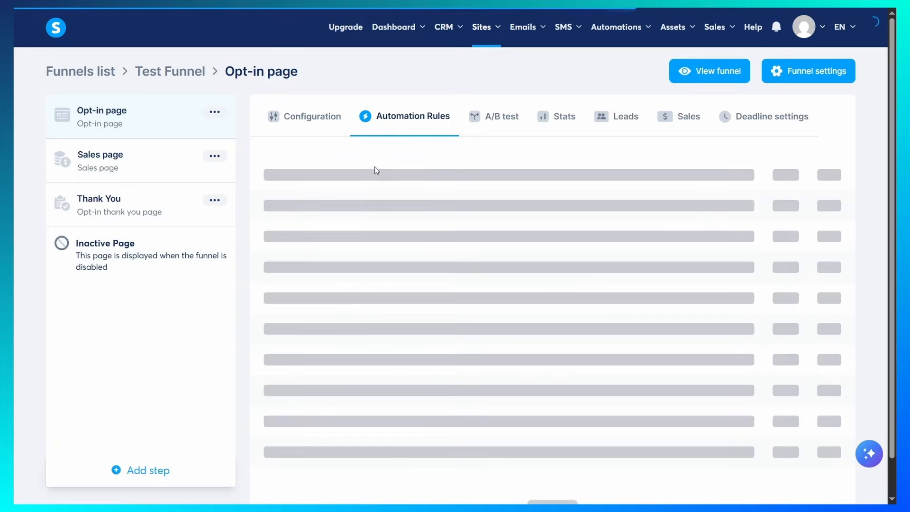
{"action": "left_click", "coordinate": [575, 424]}
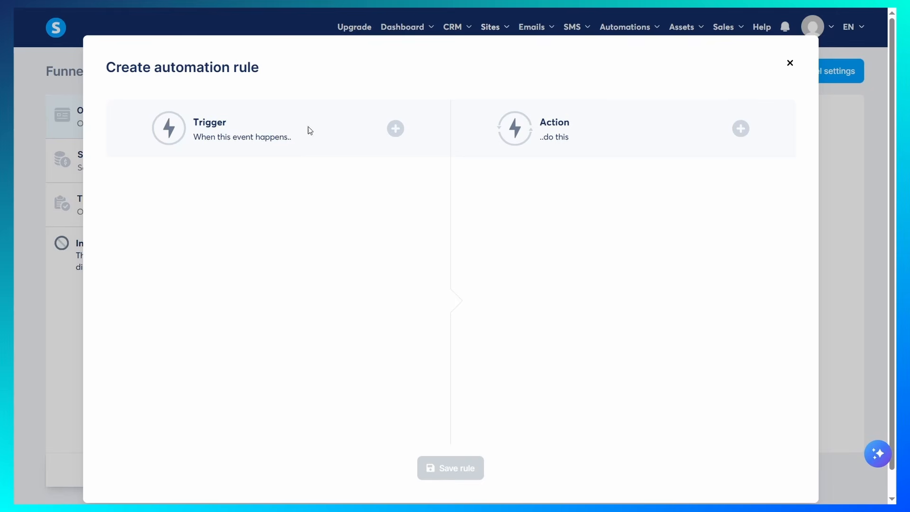
{"action": "left_click", "coordinate": [395, 128]}
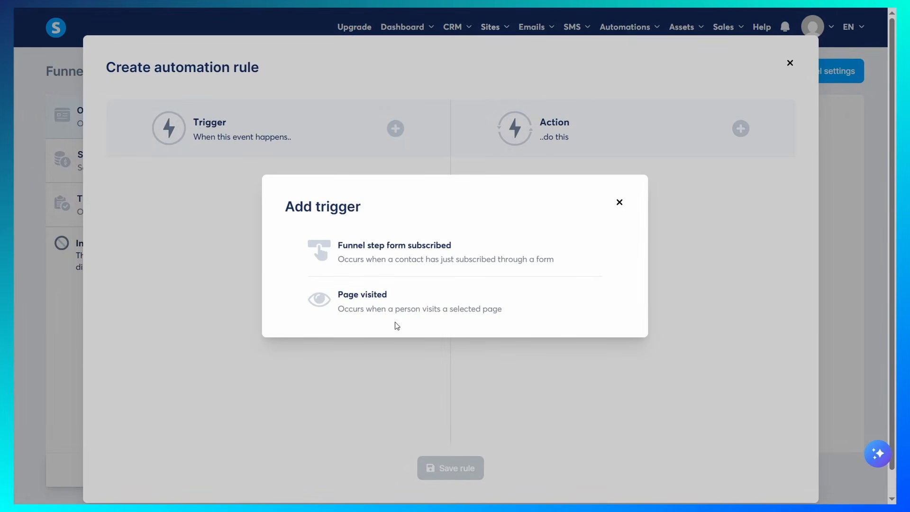
{"action": "left_click", "coordinate": [411, 252]}
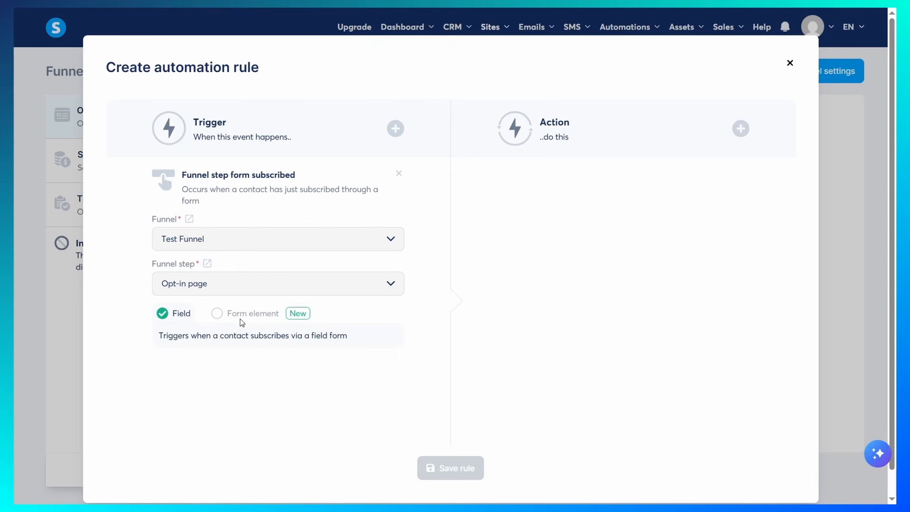
{"action": "left_click", "coordinate": [224, 313]}
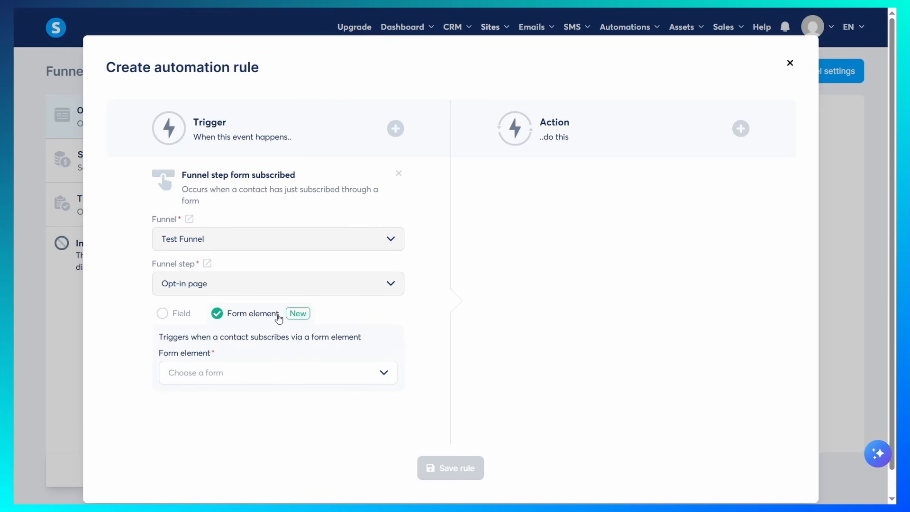
{"action": "left_click", "coordinate": [178, 314]}
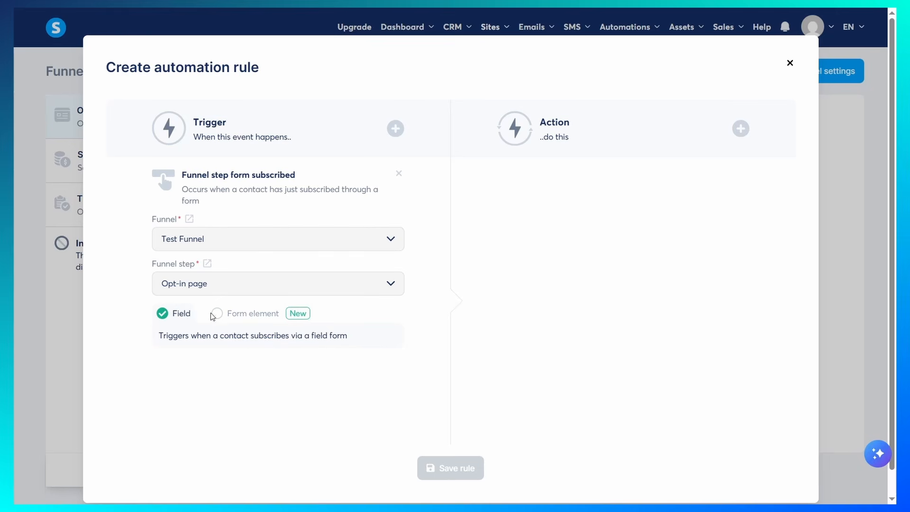
{"action": "left_click", "coordinate": [217, 312]}
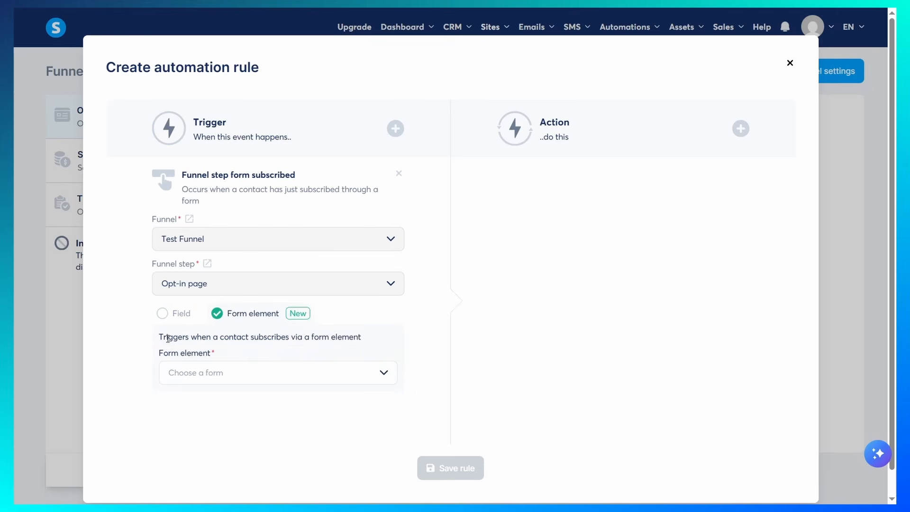
{"action": "left_click", "coordinate": [222, 375]}
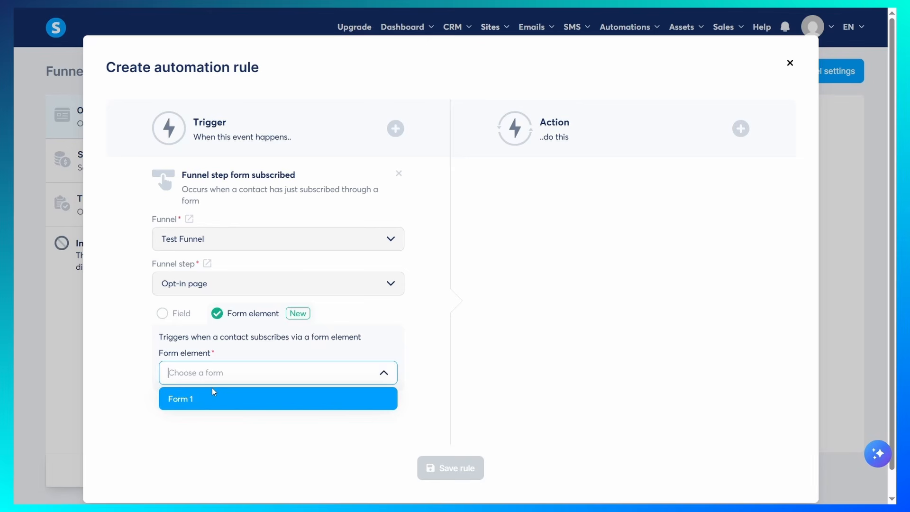
{"action": "left_click", "coordinate": [213, 394]}
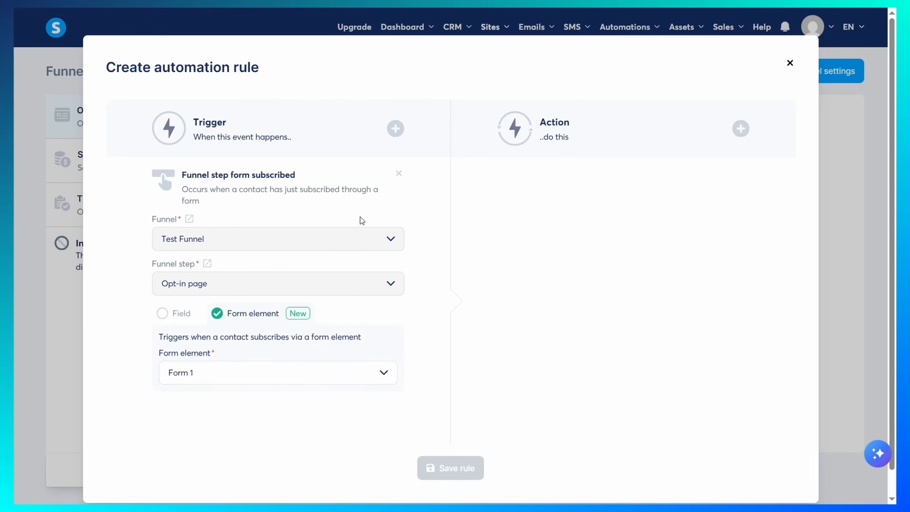
Add an "Add a tag" action with the tag "Planner buyer" to the automation rule, and save the rule
{"action": "left_click", "coordinate": [741, 129]}
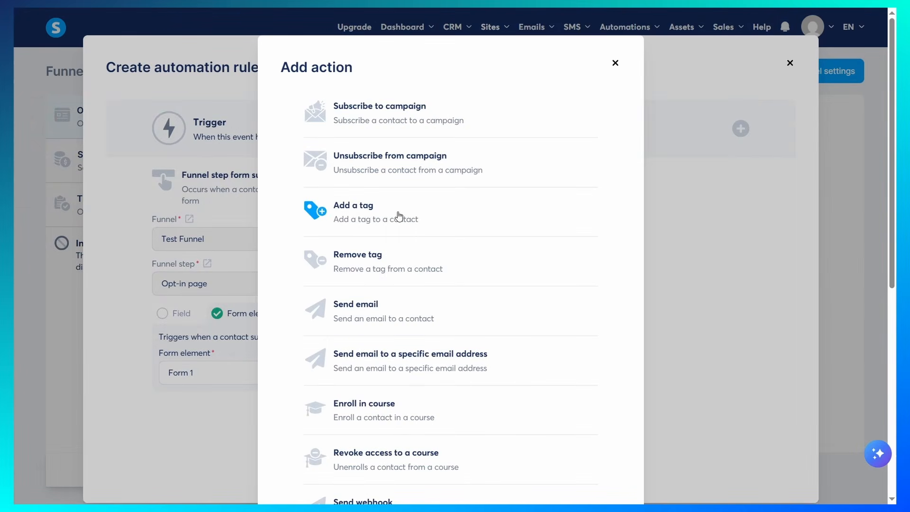
{"action": "scroll", "coordinate": [431, 377], "scroll_direction": "down", "scroll_amount": 7}
{"action": "scroll", "coordinate": [425, 381], "scroll_direction": "up", "scroll_amount": 7}
{"action": "left_click", "coordinate": [371, 212]}
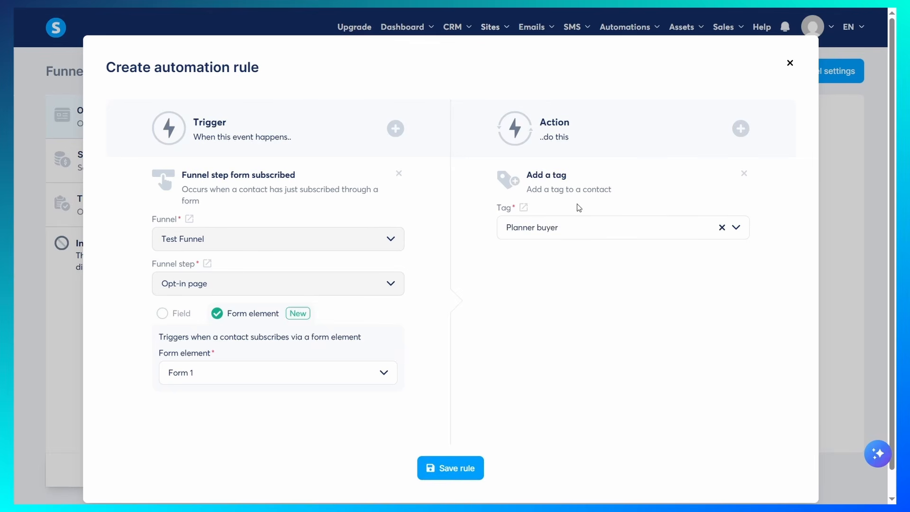
{"action": "left_click", "coordinate": [735, 228]}
{"action": "left_click", "coordinate": [588, 284]}
{"action": "left_click", "coordinate": [740, 129]}
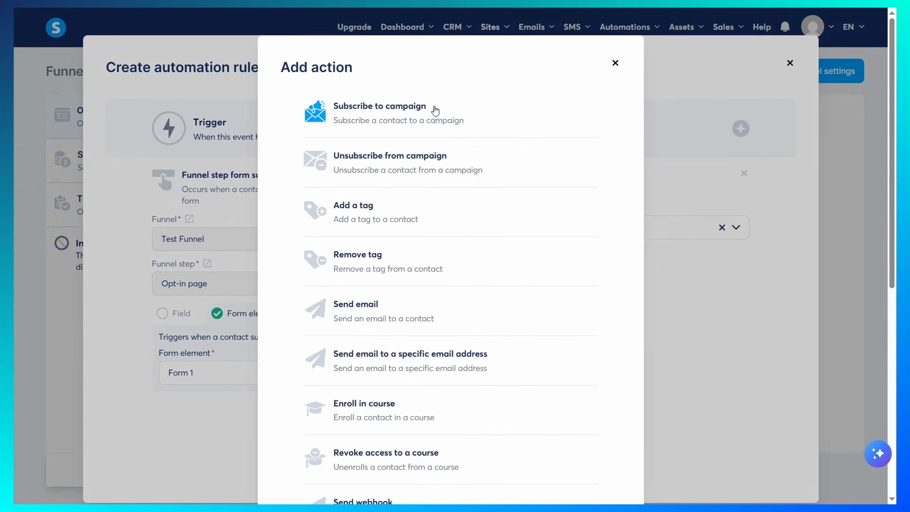
{"action": "left_click", "coordinate": [615, 64]}
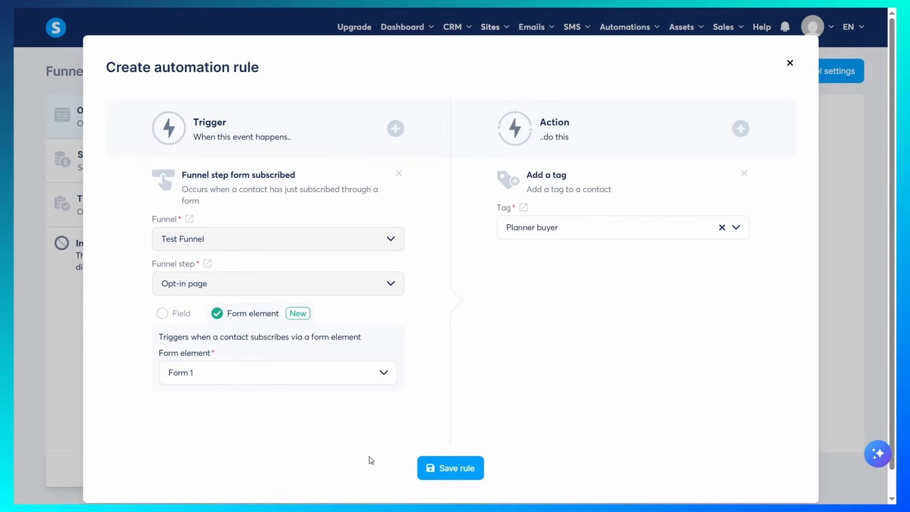
{"action": "left_click", "coordinate": [450, 469]}
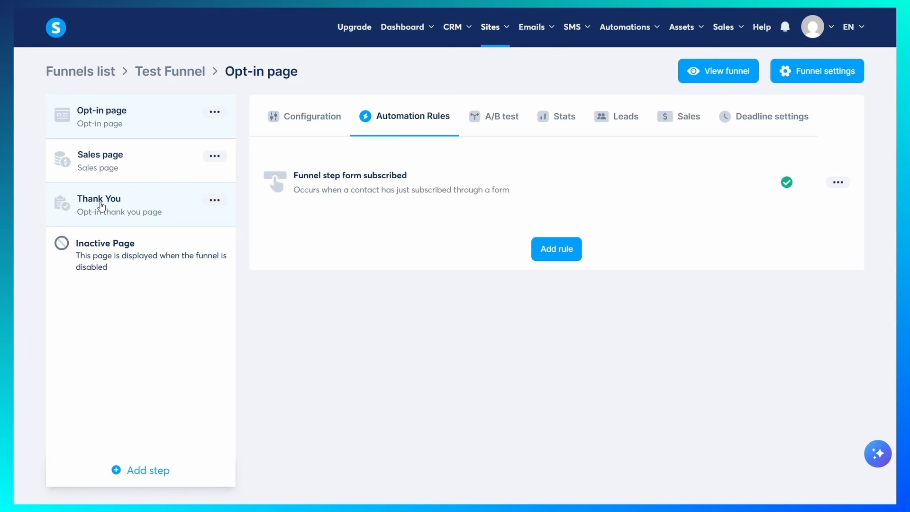
{"action": "key", "text": "Tab"}
{"action": "left_click", "coordinate": [286, 252]}
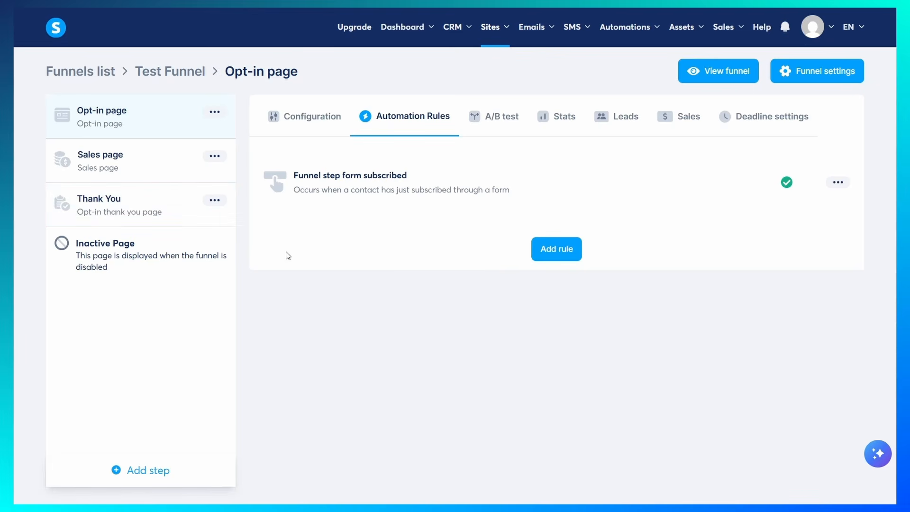